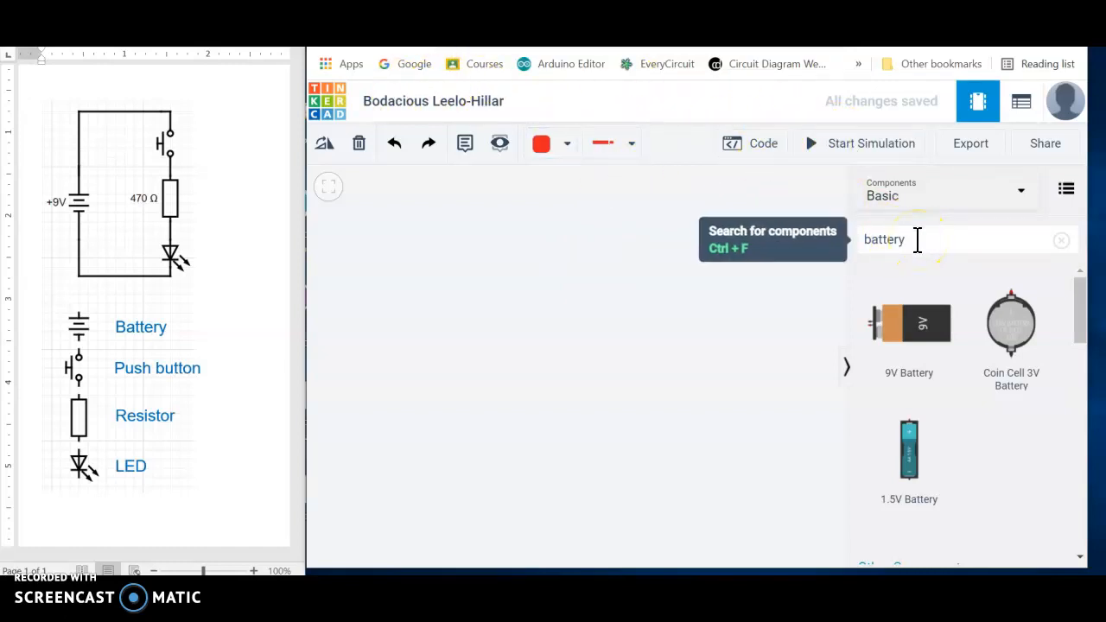
- Search the components for breadboard and place a Breadboard Small in the workspace
drag(918, 240, 858, 240)
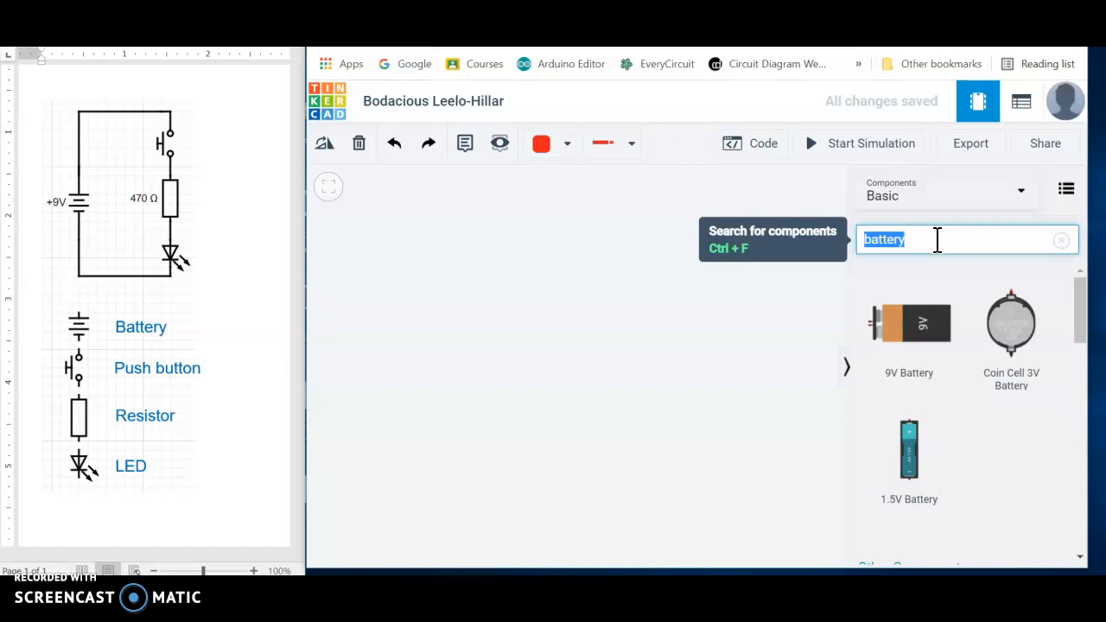
text(breadboard)
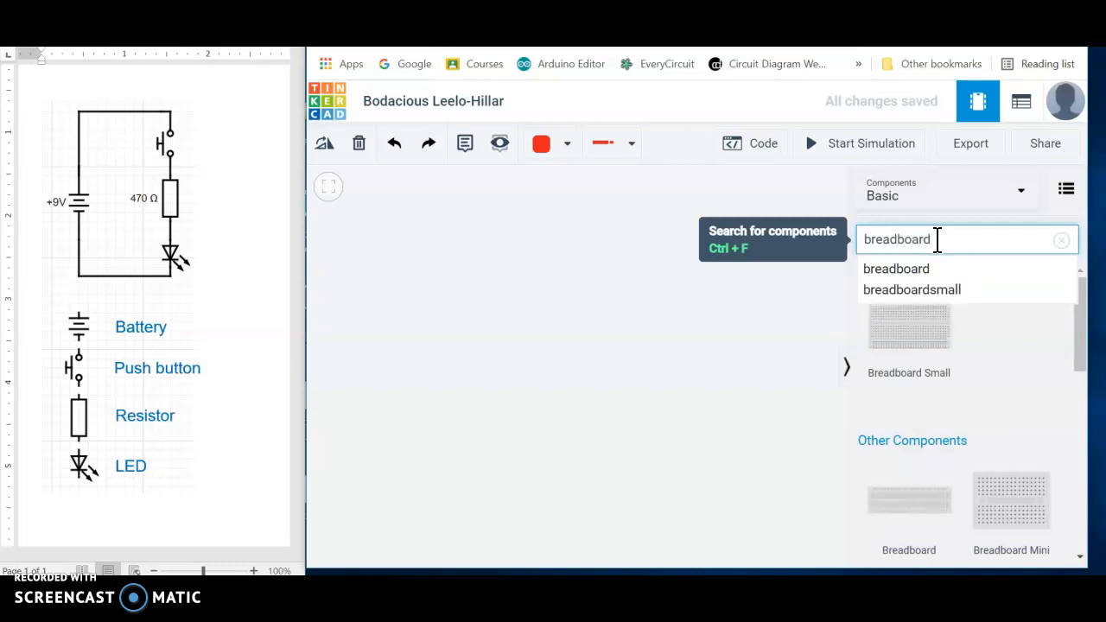
click(907, 268)
drag(914, 316, 689, 335)
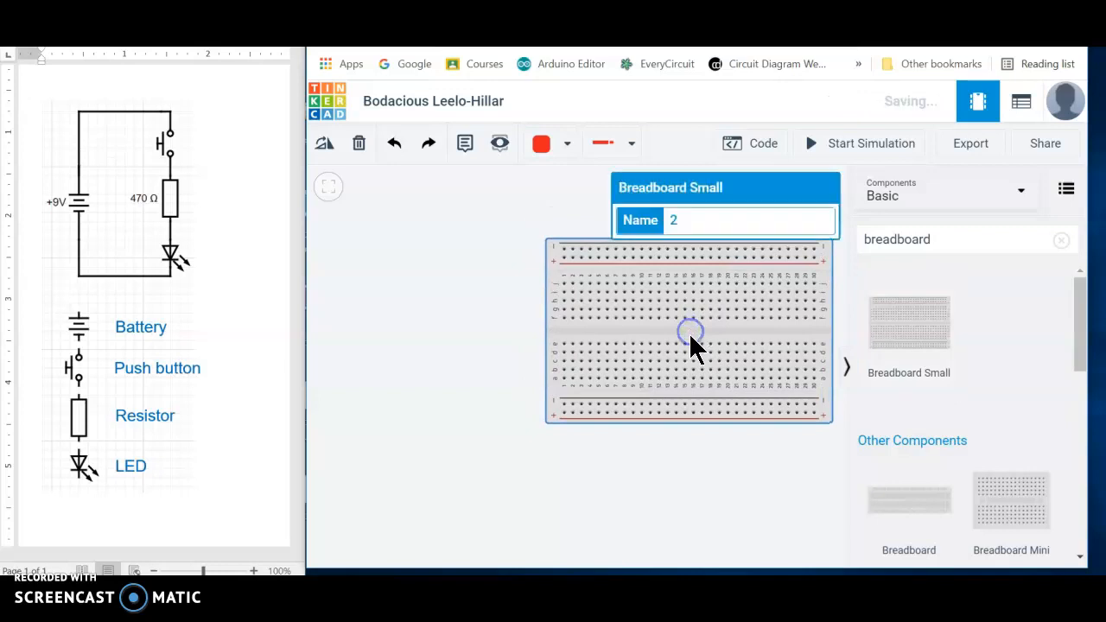
- Search the components for battery and place a 9V Battery to the left of the breadboard
click(933, 240)
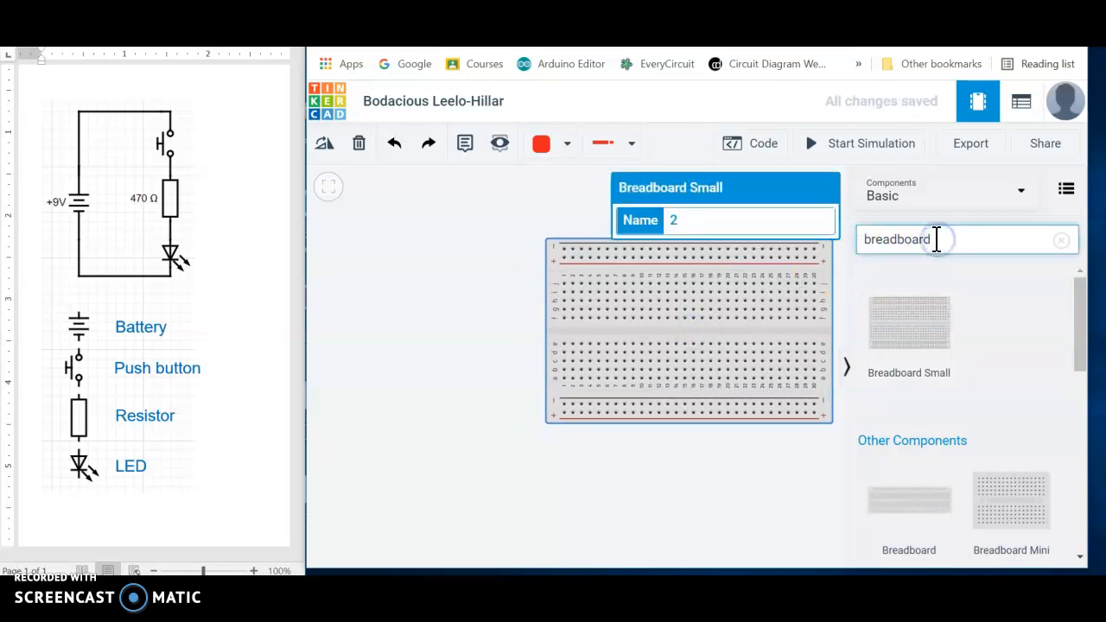
drag(932, 239, 858, 241)
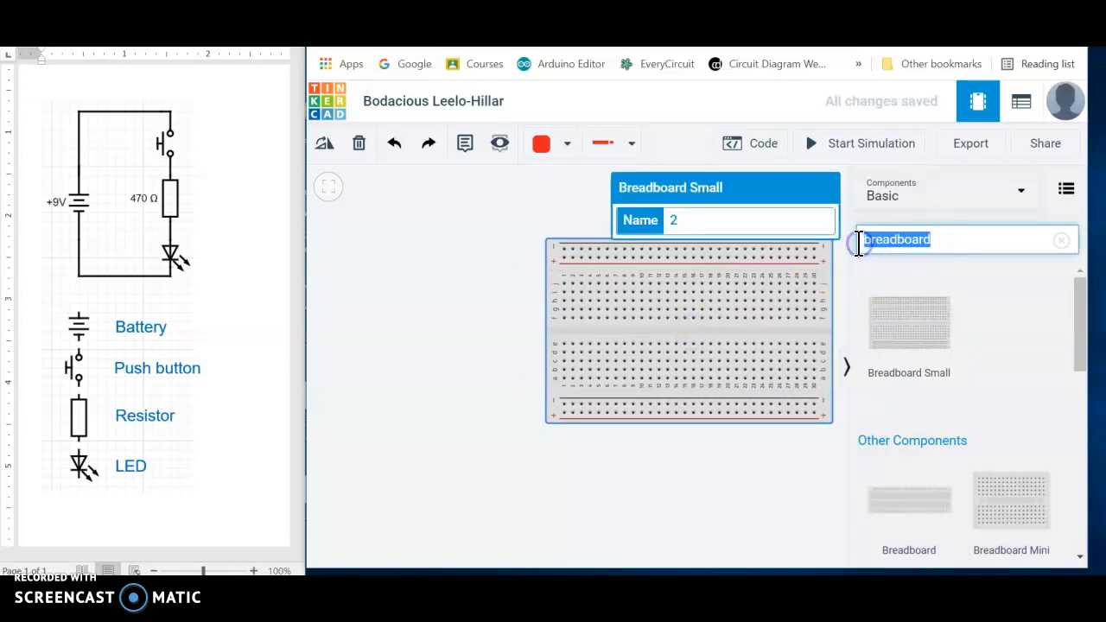
text(battery)
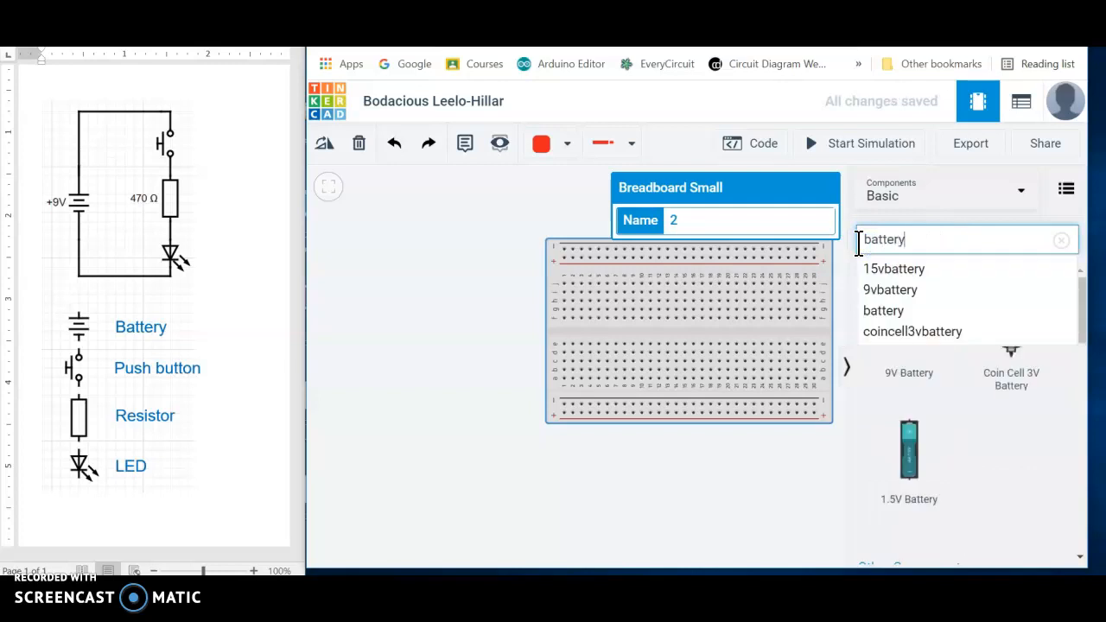
click(928, 240)
click(960, 371)
drag(909, 330, 326, 291)
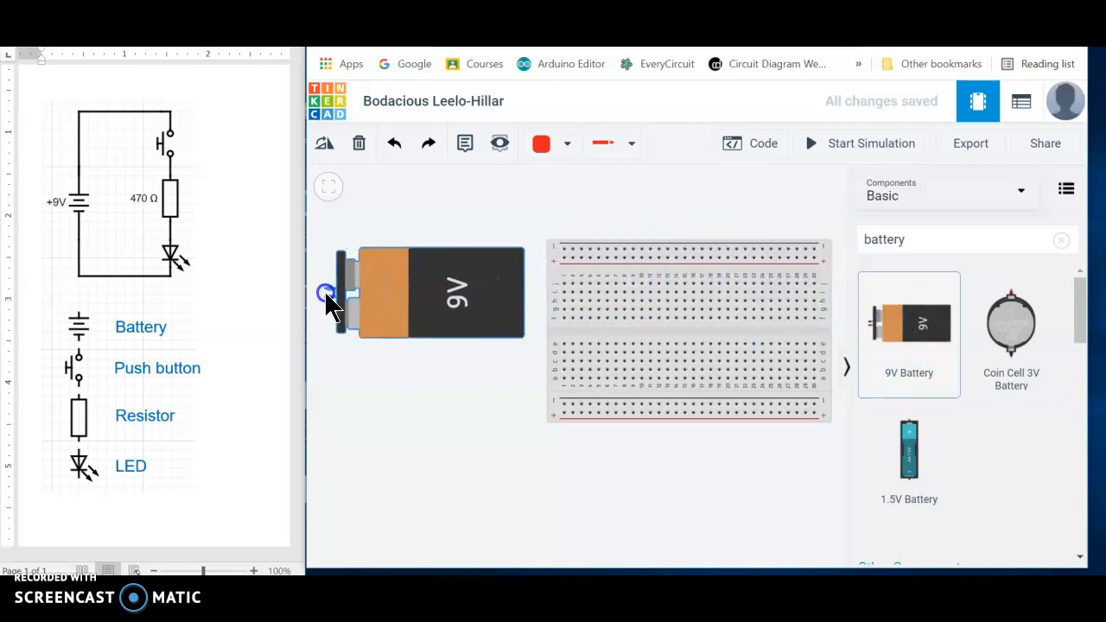
- Rotate the 9V battery until its terminals point right toward the breadboard
click(398, 300)
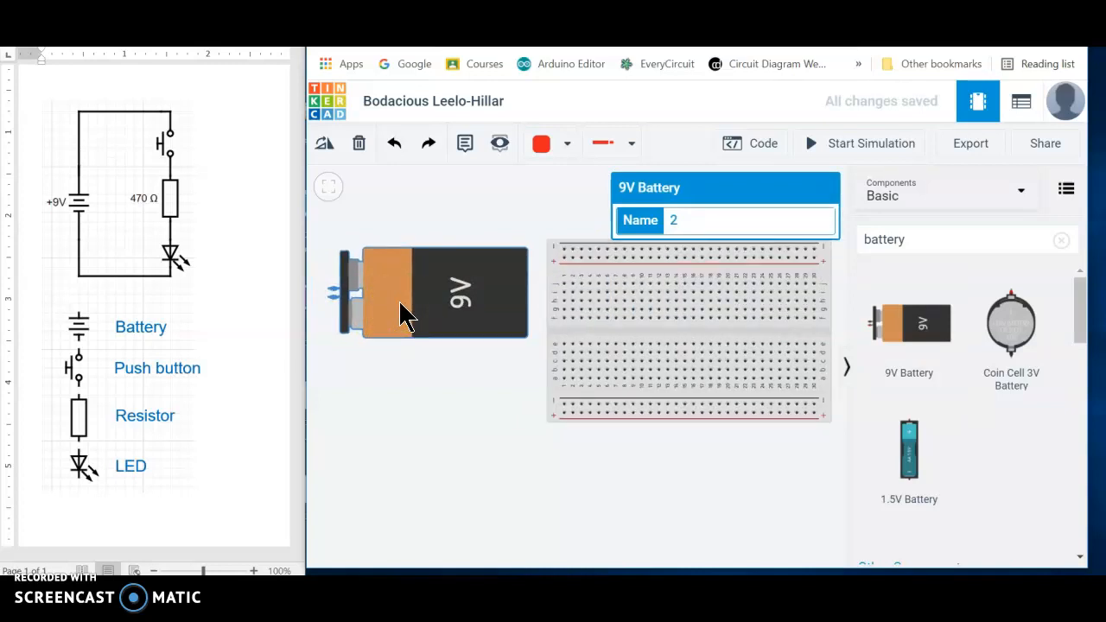
click(393, 290)
click(326, 147)
click(452, 294)
click(326, 147)
click(327, 146)
click(327, 147)
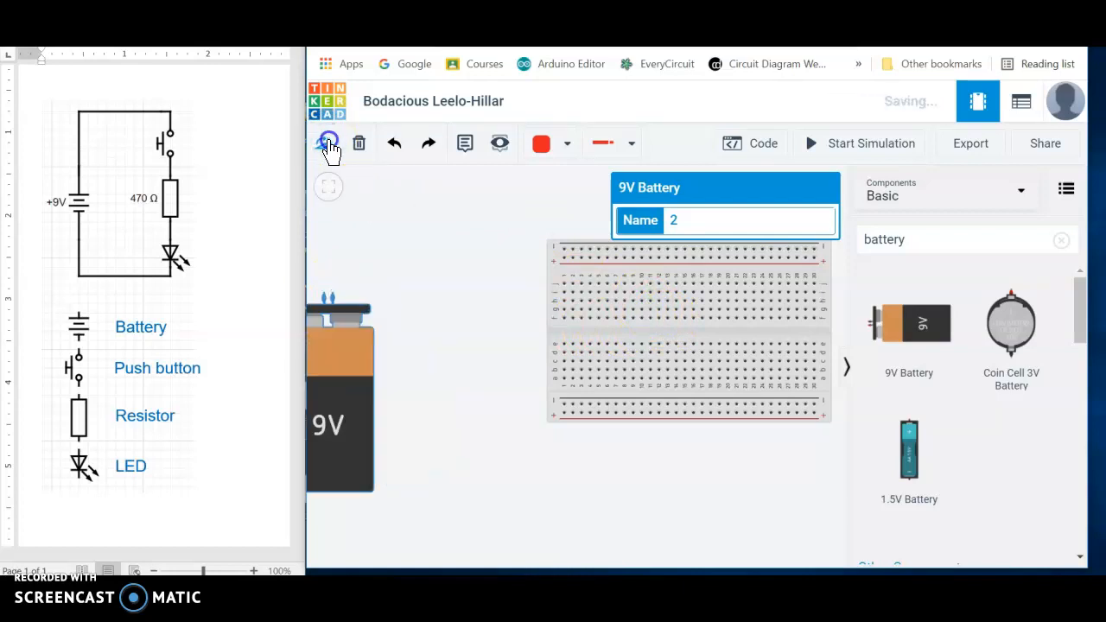
click(328, 147)
click(329, 147)
click(329, 147)
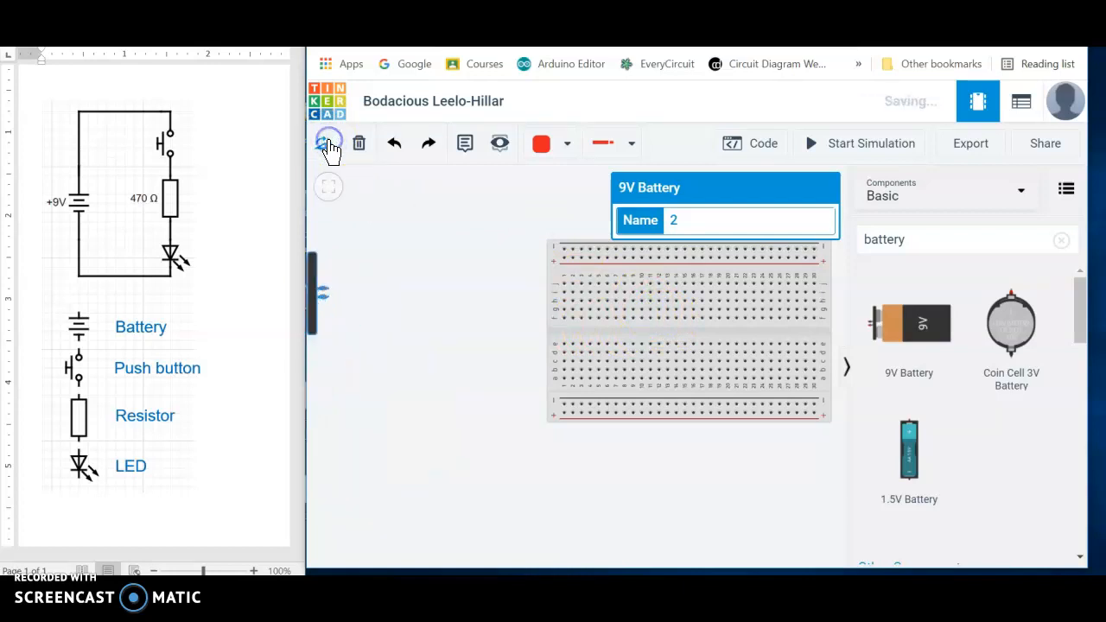
- Move the rotated battery back into view, just left of the breadboard with its terminals near the board's edge
drag(316, 282, 451, 319)
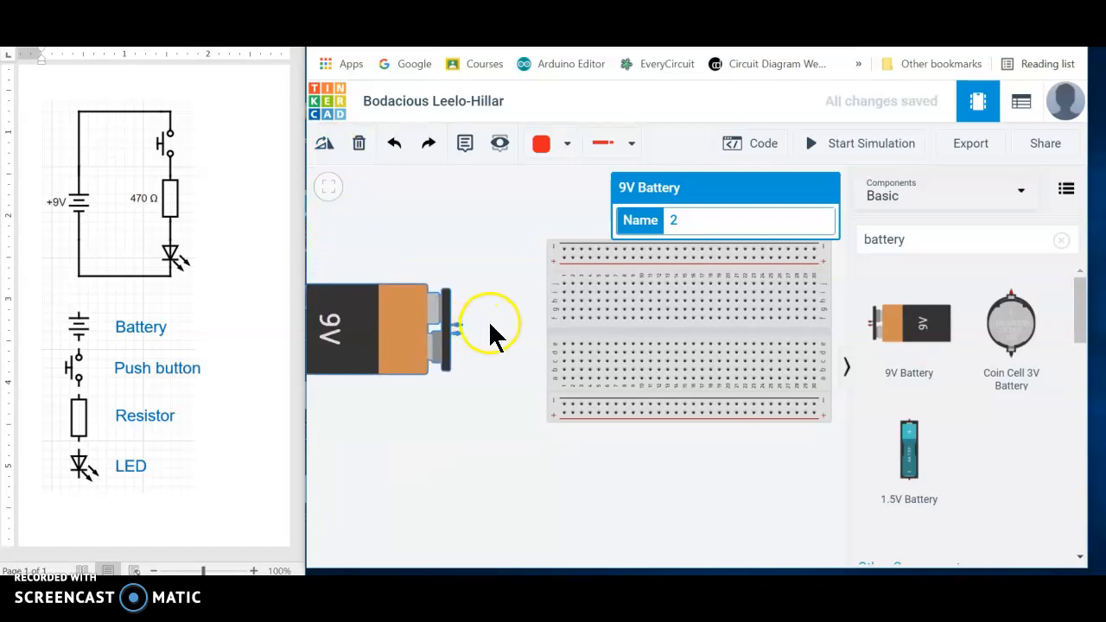
click(549, 200)
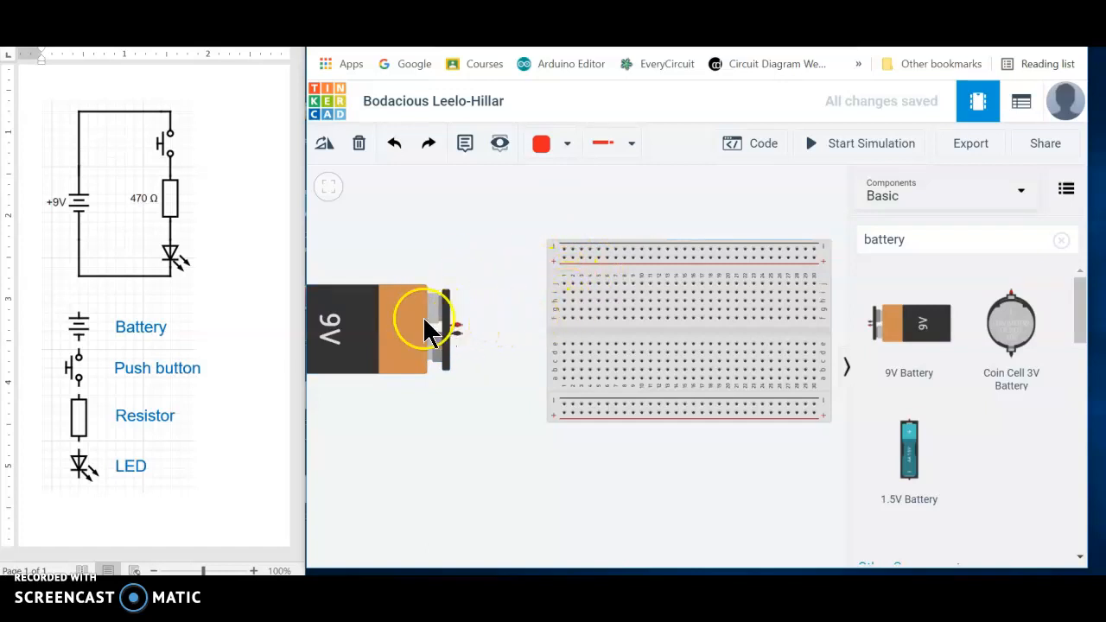
drag(389, 324, 447, 327)
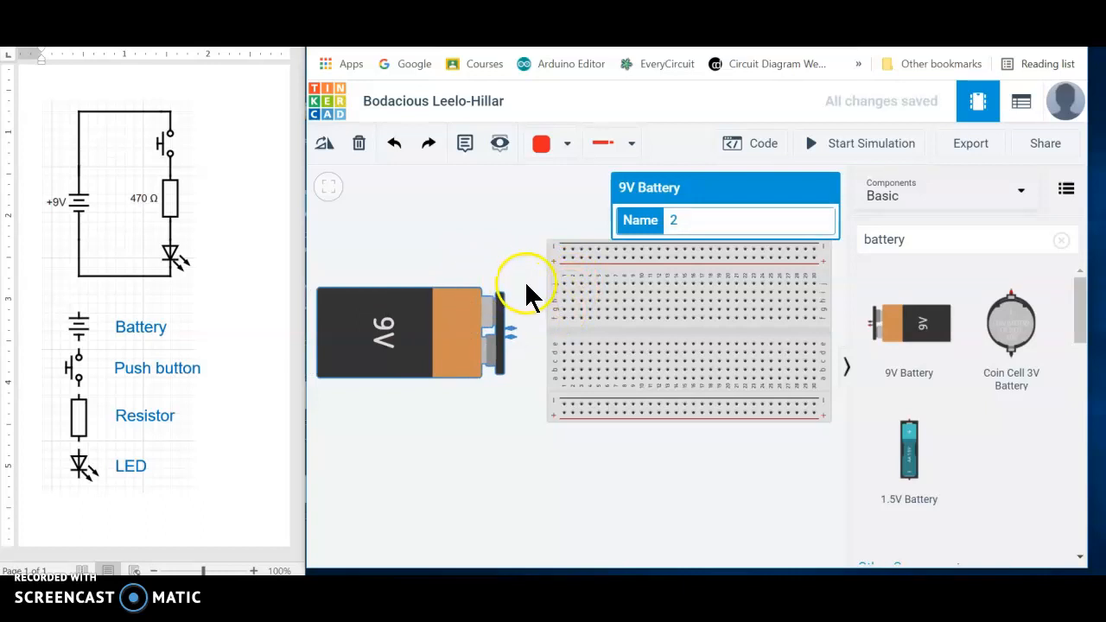
scroll(517, 280, up, 1)
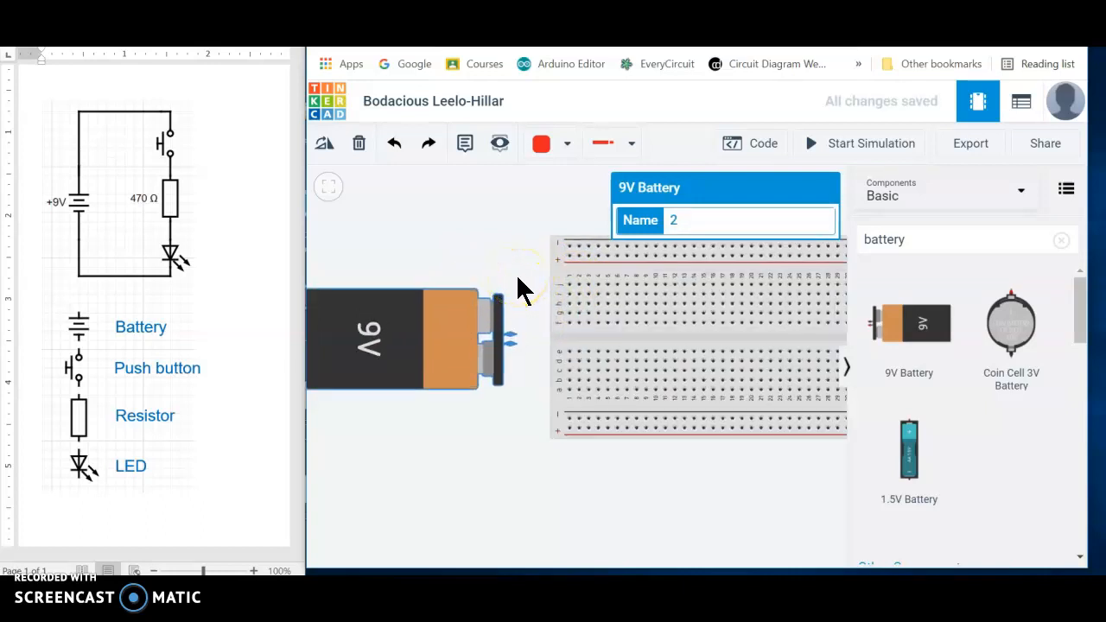
scroll(517, 279, up, 1)
scroll(518, 279, down, 1)
scroll(518, 279, up, 3)
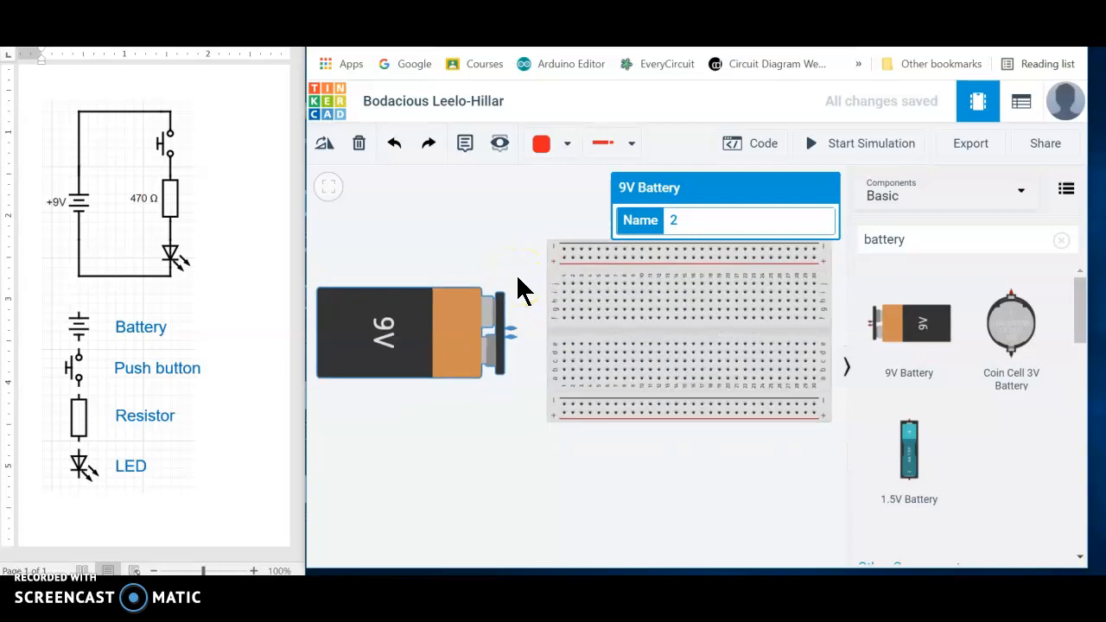
scroll(518, 278, down, 3)
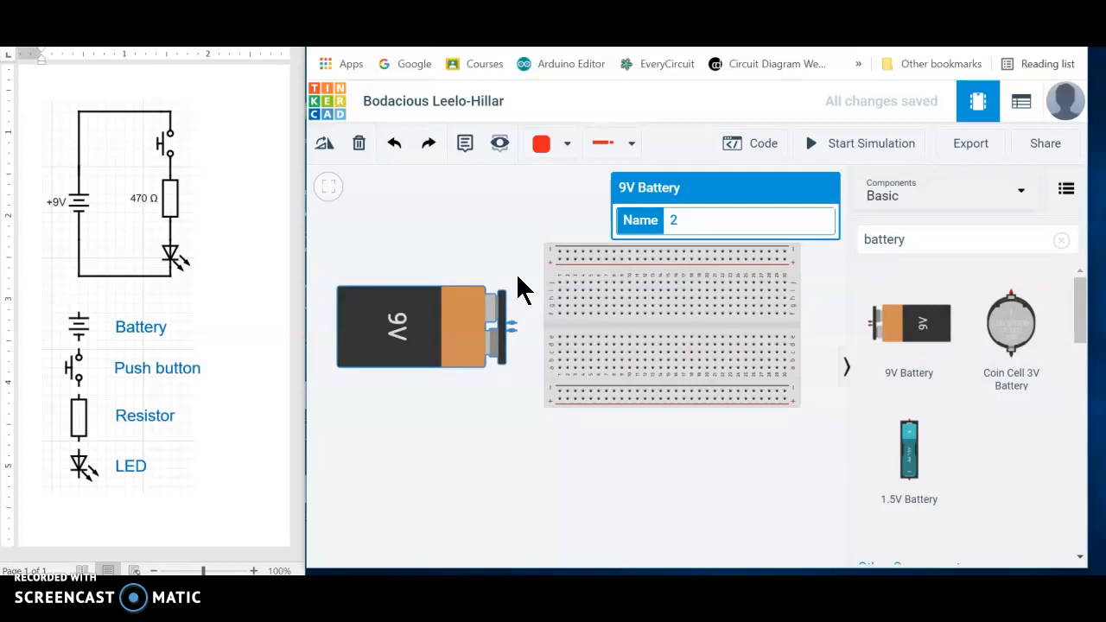
scroll(519, 285, up, 2)
scroll(519, 284, down, 2)
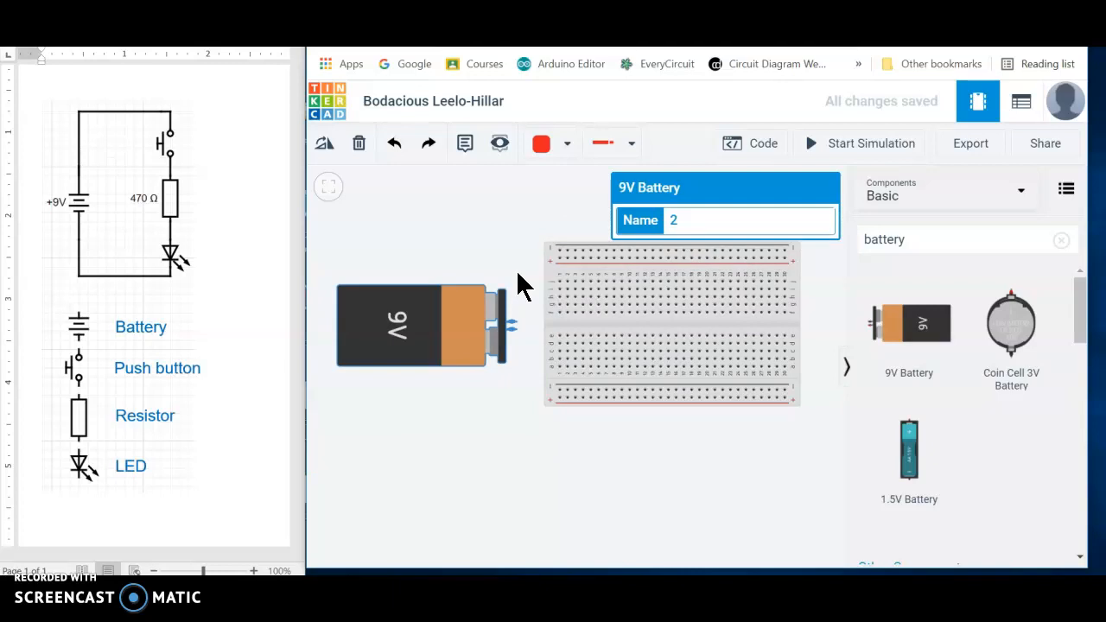
click(511, 285)
- Reposition the breadboard and battery side by side, leaving a gap for wires between the terminals and the board's left edge
scroll(512, 285, up, 1)
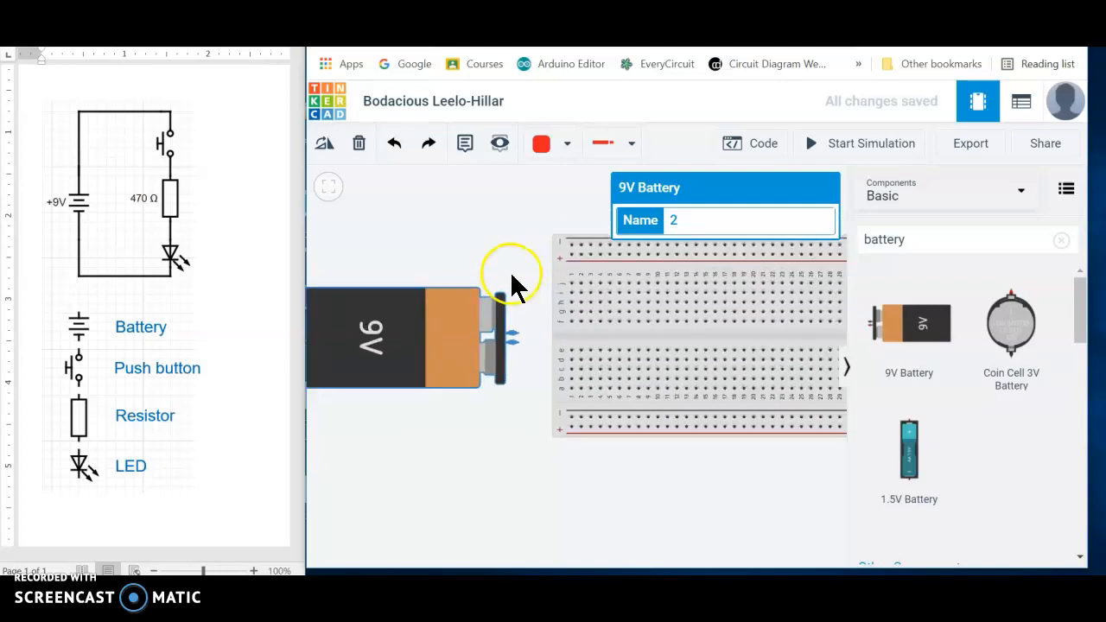
mouse_move(444, 326)
mouse_down()
mouse_move(464, 334)
mouse_move(448, 333)
mouse_up()
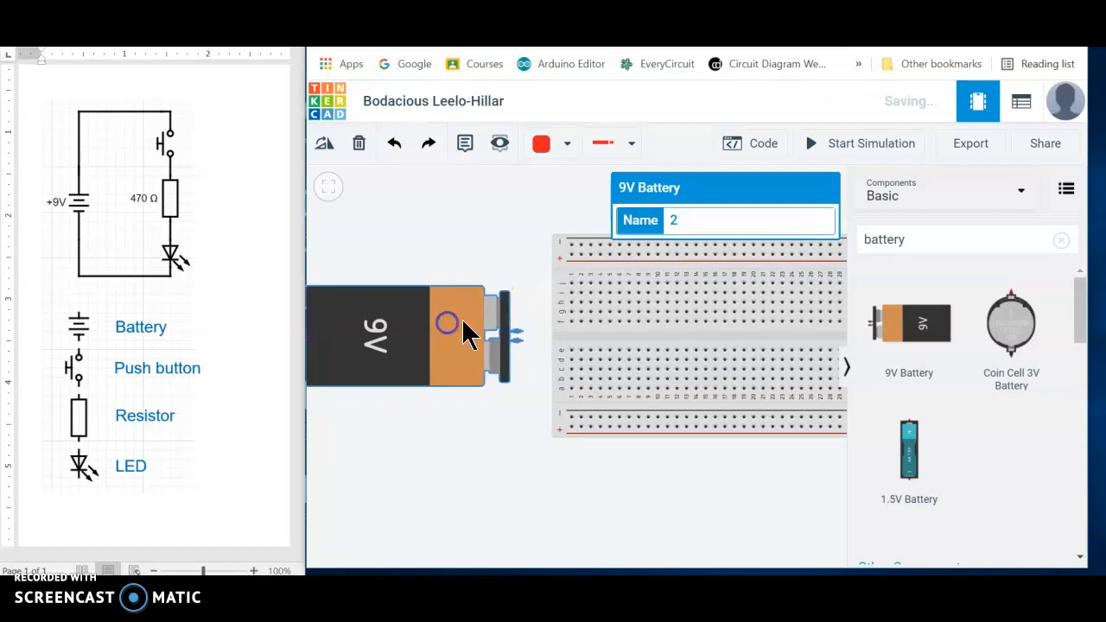
click(560, 303)
drag(560, 301, 517, 304)
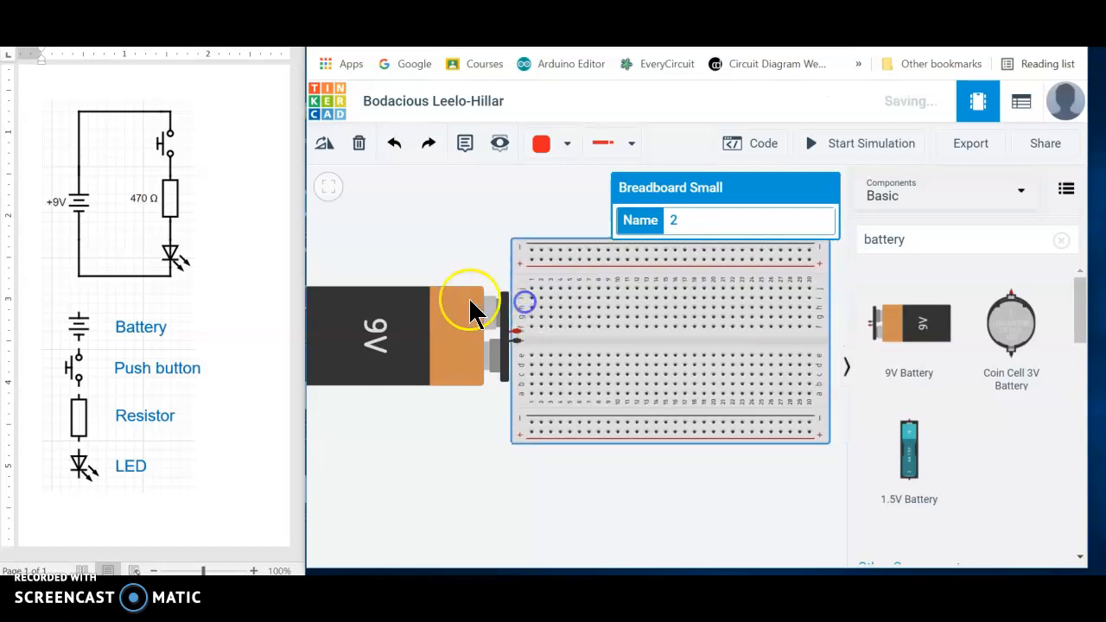
drag(437, 321, 386, 325)
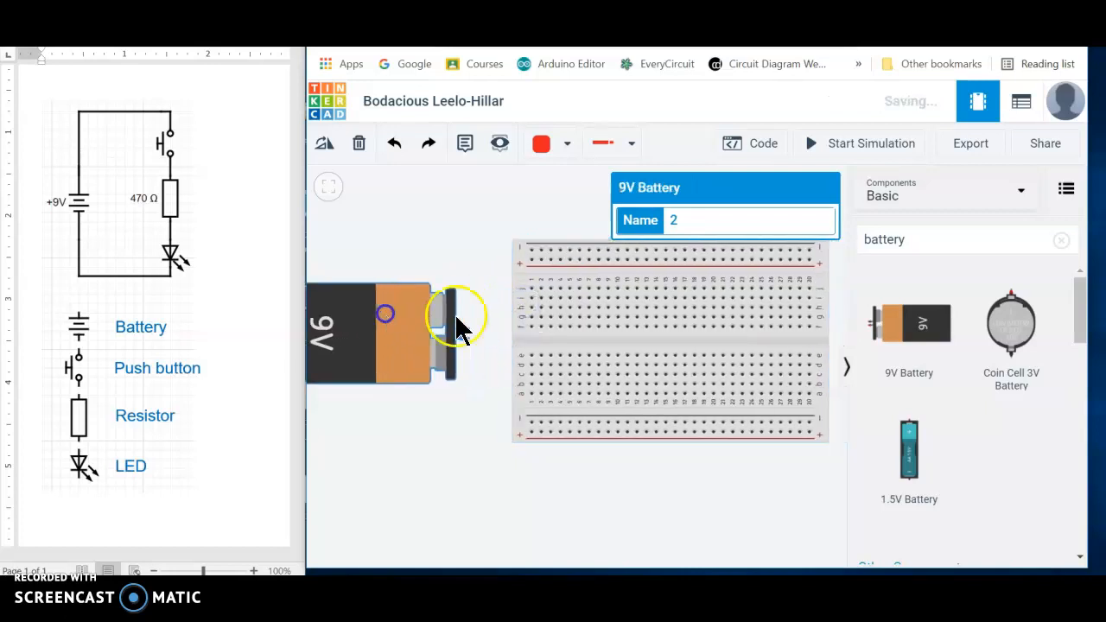
mouse_move(554, 308)
mouse_down()
mouse_move(540, 312)
mouse_move(548, 308)
mouse_up()
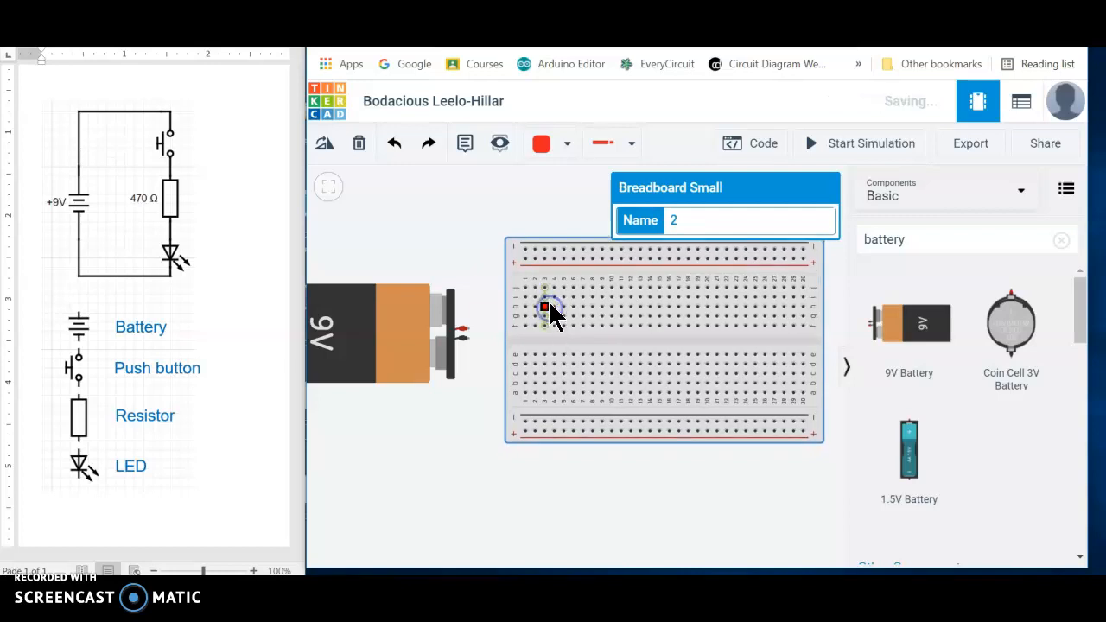
click(544, 195)
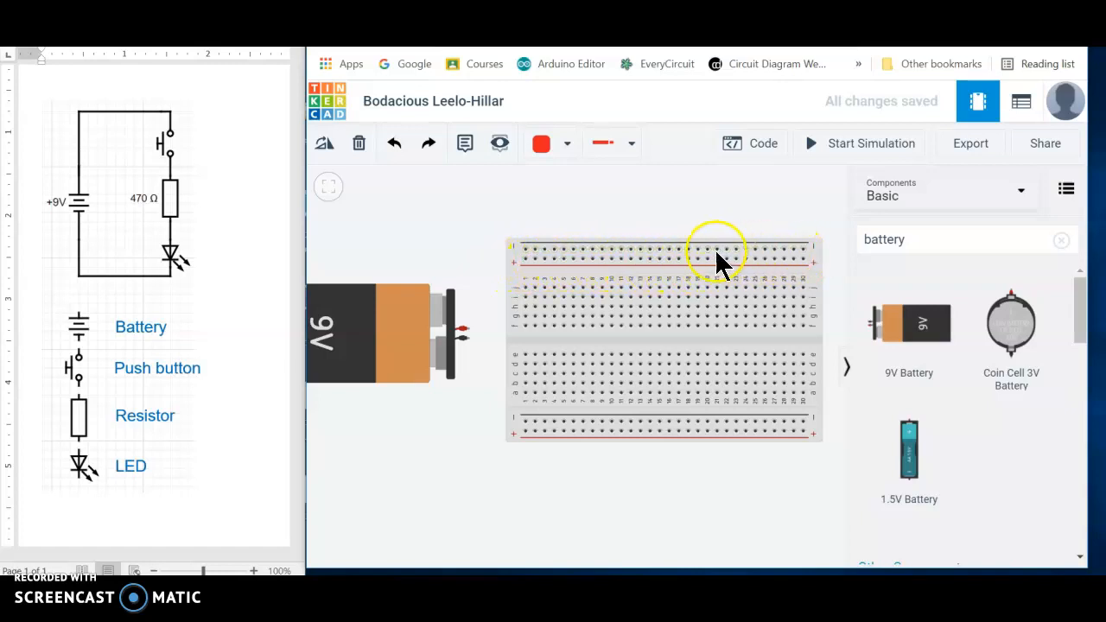
click(577, 255)
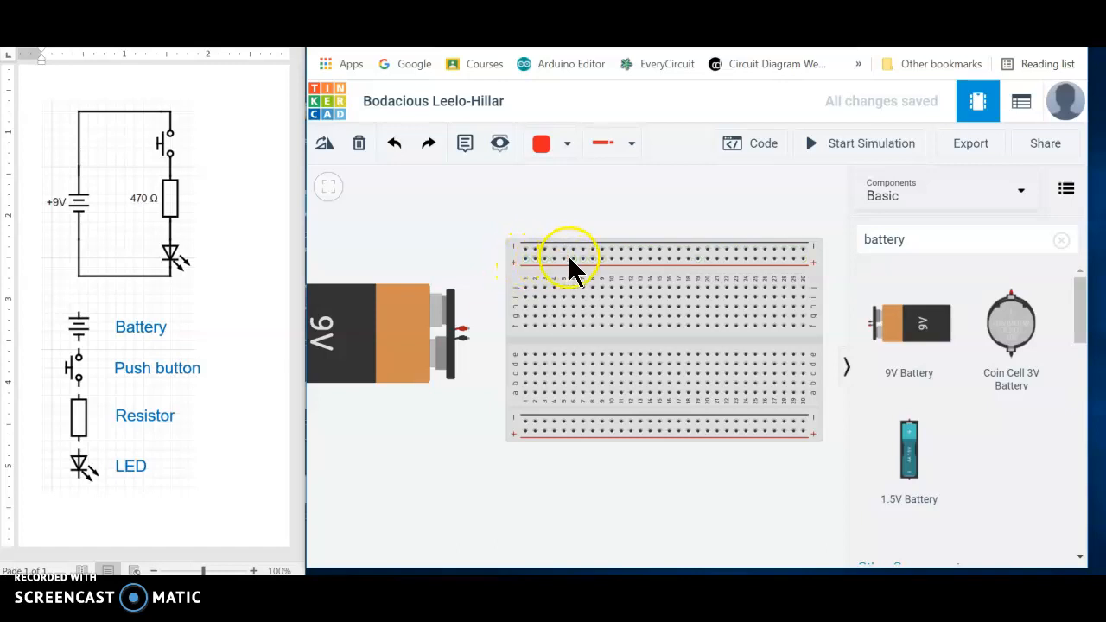
- Wire the battery's positive terminal to the first hole of the breadboard's upper positive rail, with two bends aligned into straight segments
click(467, 330)
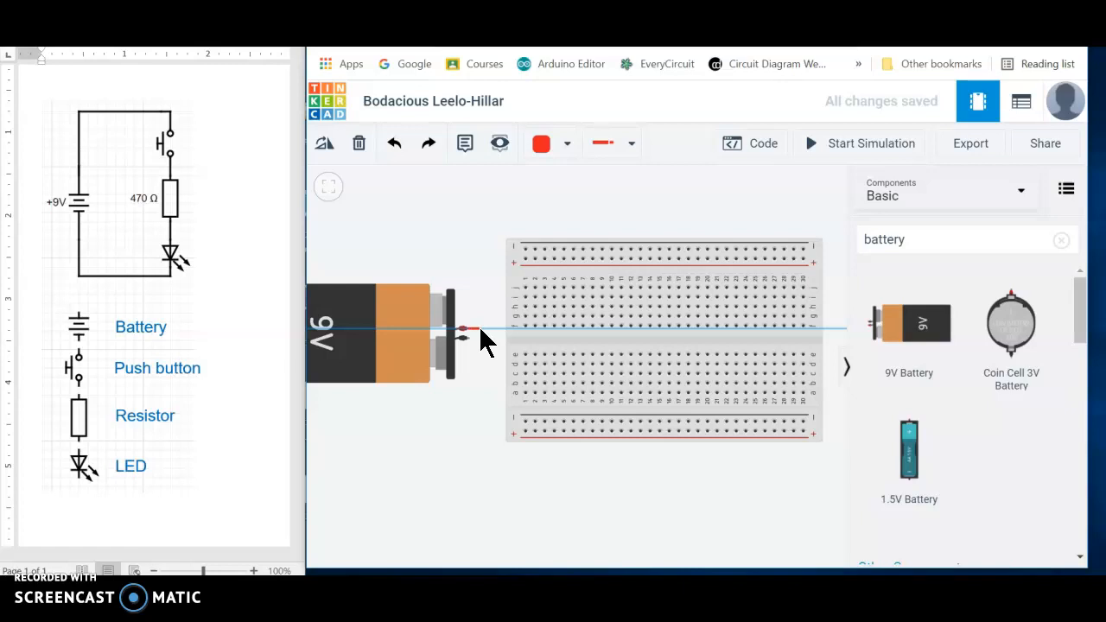
click(480, 329)
click(479, 259)
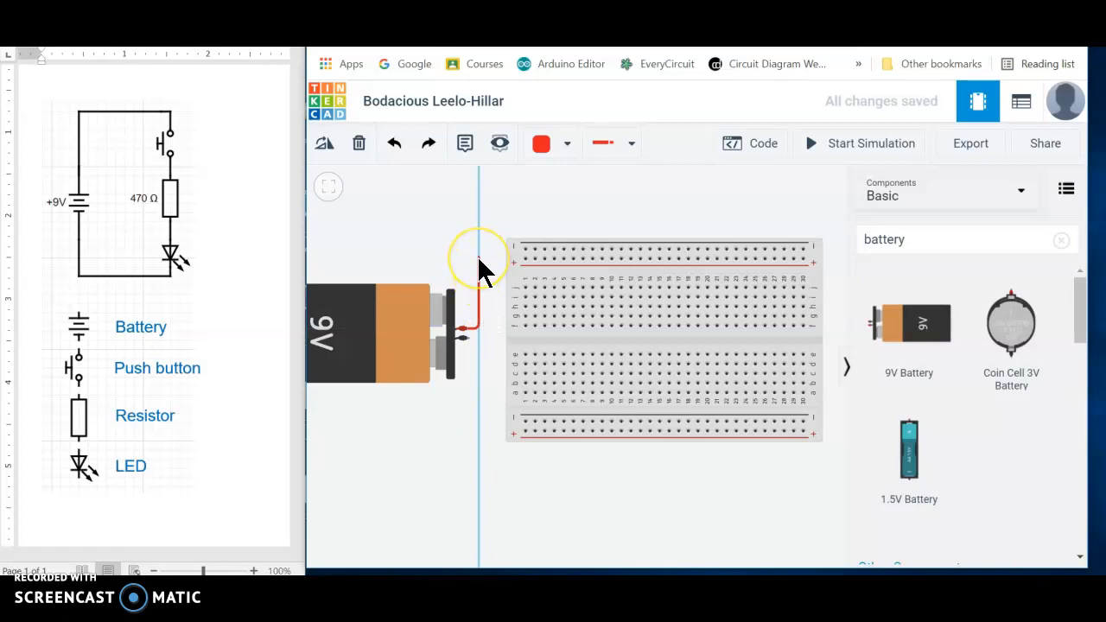
drag(484, 257, 525, 259)
click(469, 413)
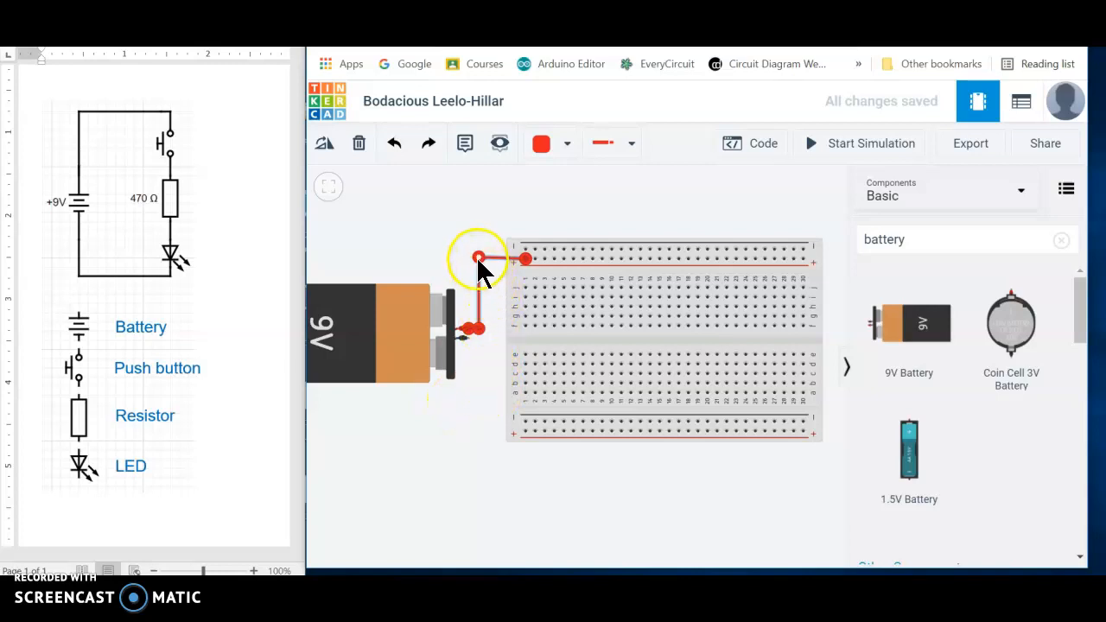
drag(479, 257, 479, 259)
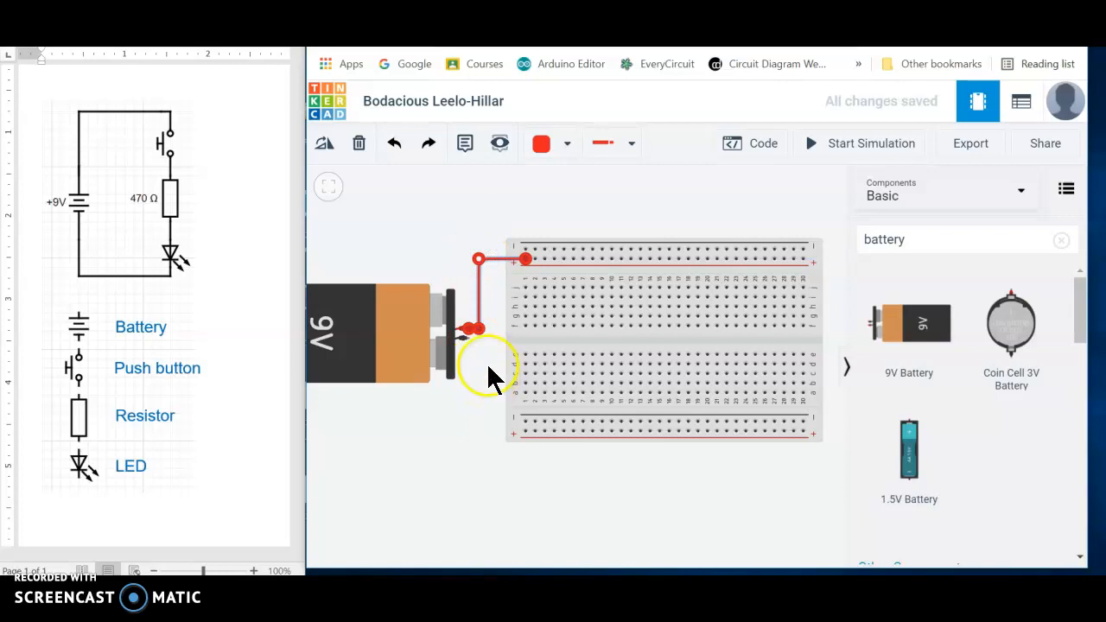
drag(481, 330, 479, 327)
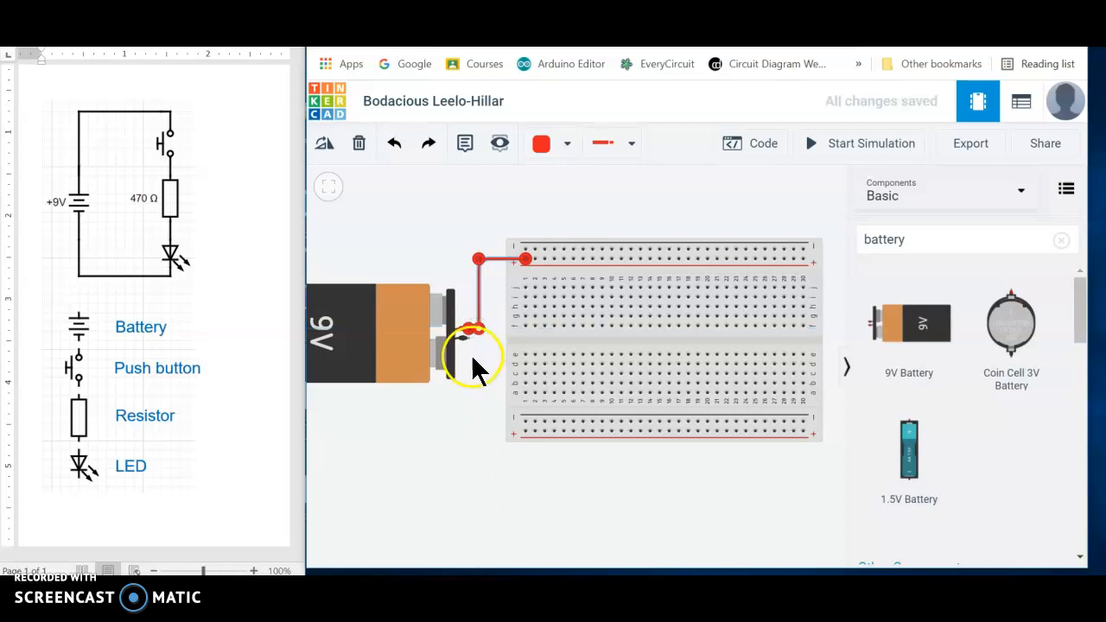
click(481, 418)
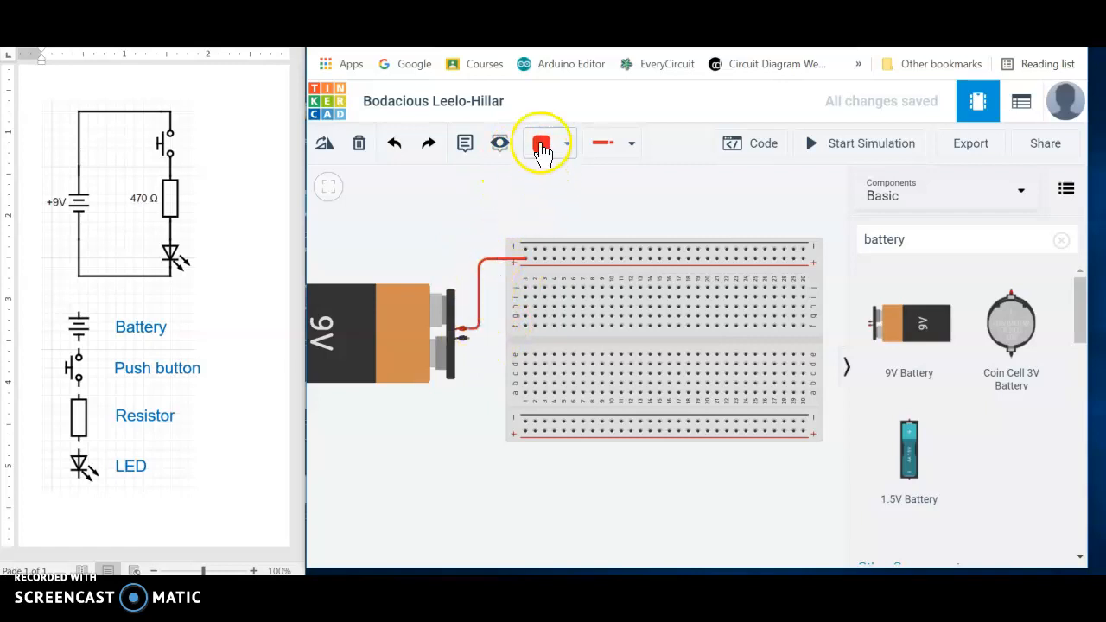
- Wire the battery's negative terminal to the first hole of the breadboard's lower negative rail, with two bends aligned into straight segments
click(470, 343)
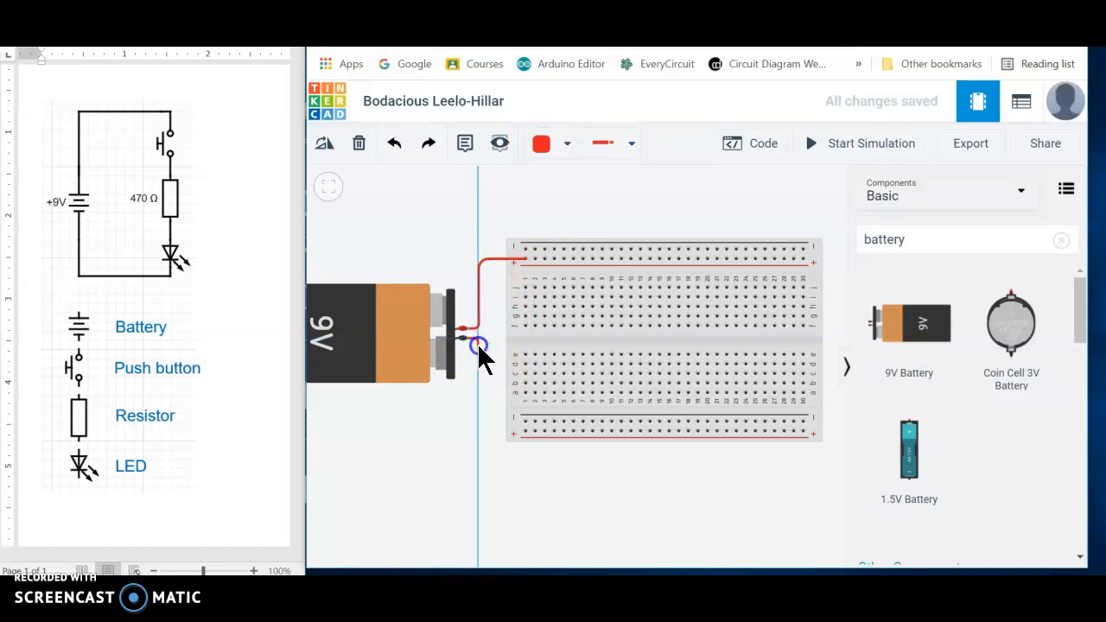
click(480, 420)
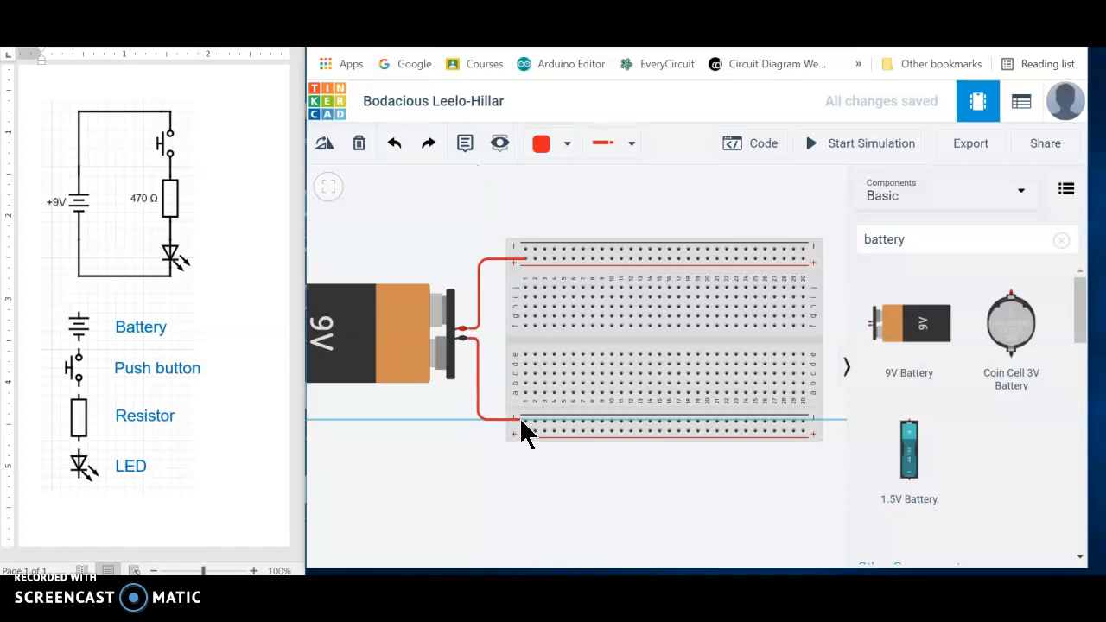
click(527, 422)
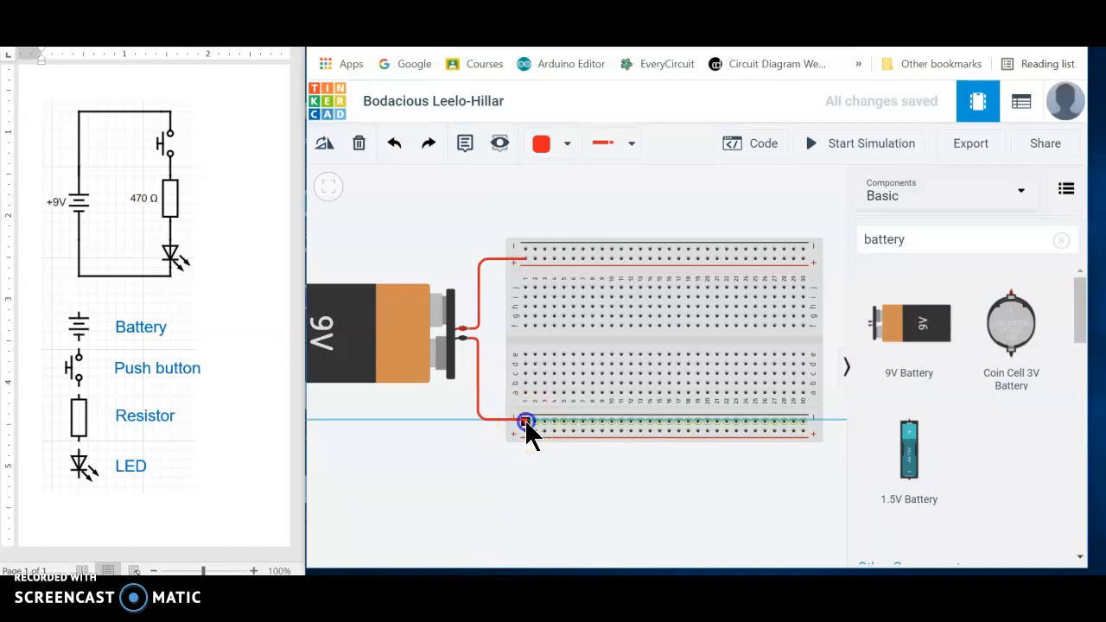
click(477, 421)
drag(478, 419, 479, 421)
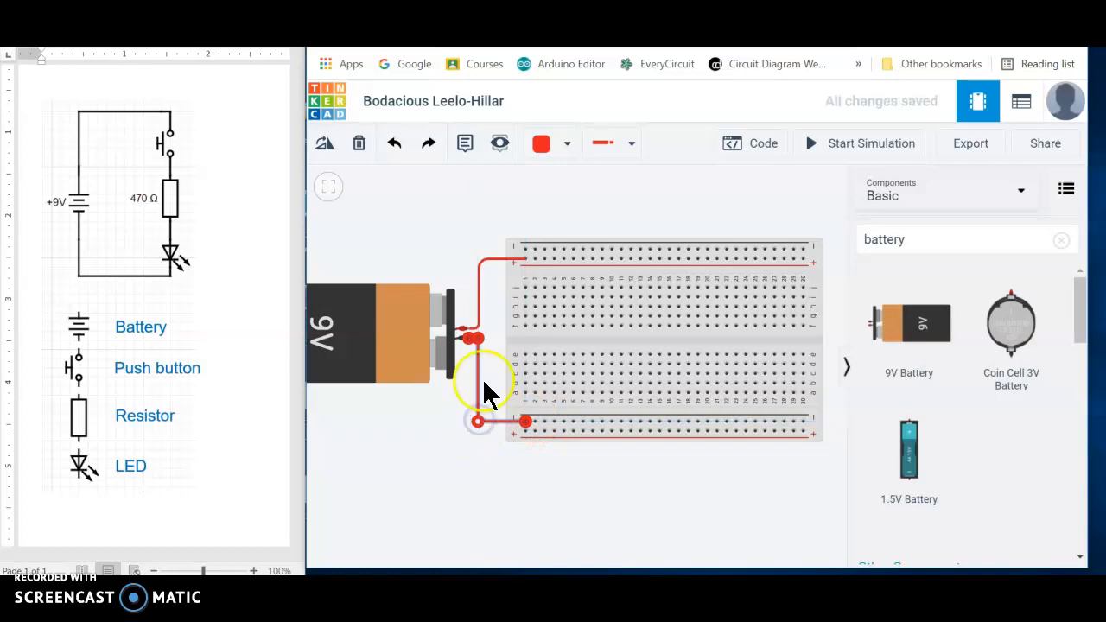
drag(474, 337, 479, 337)
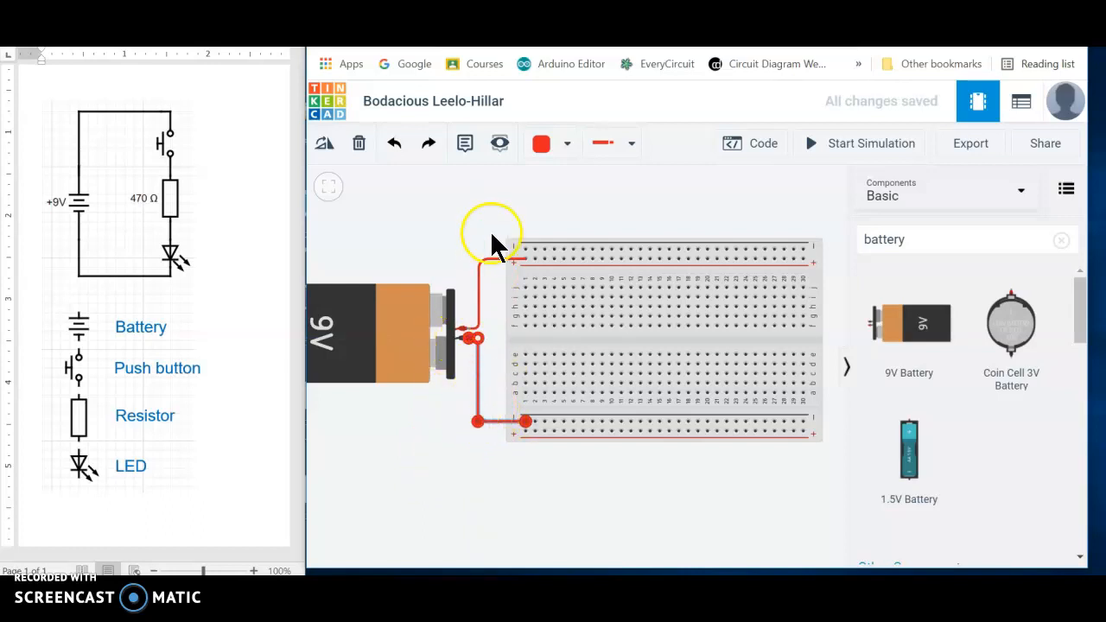
- Change the colour of the wire from the battery's negative terminal to black
click(567, 145)
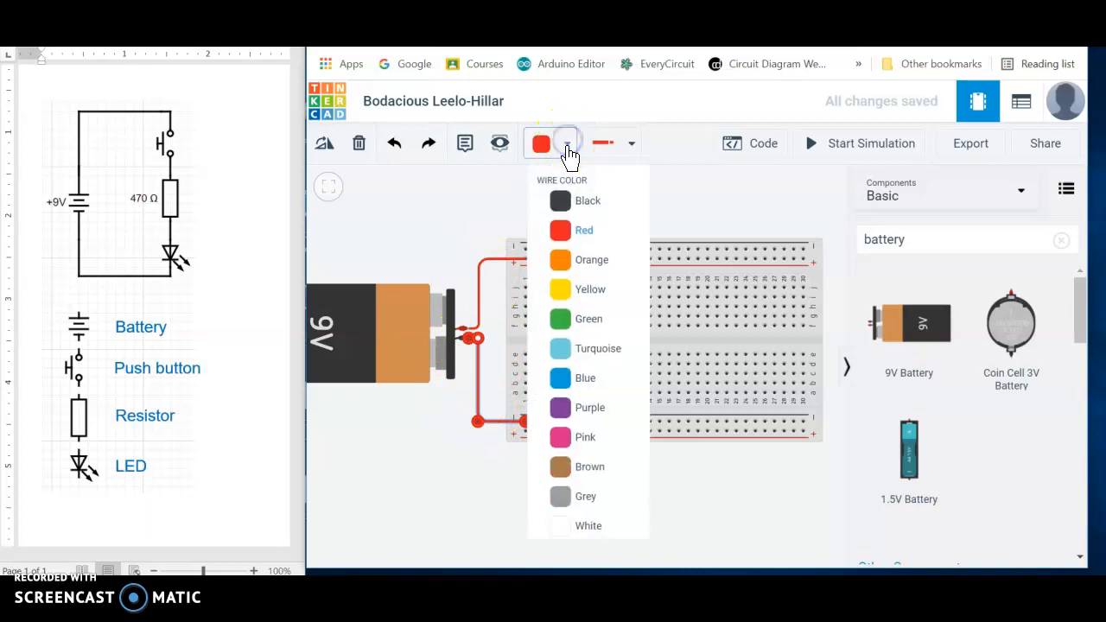
click(562, 200)
click(406, 432)
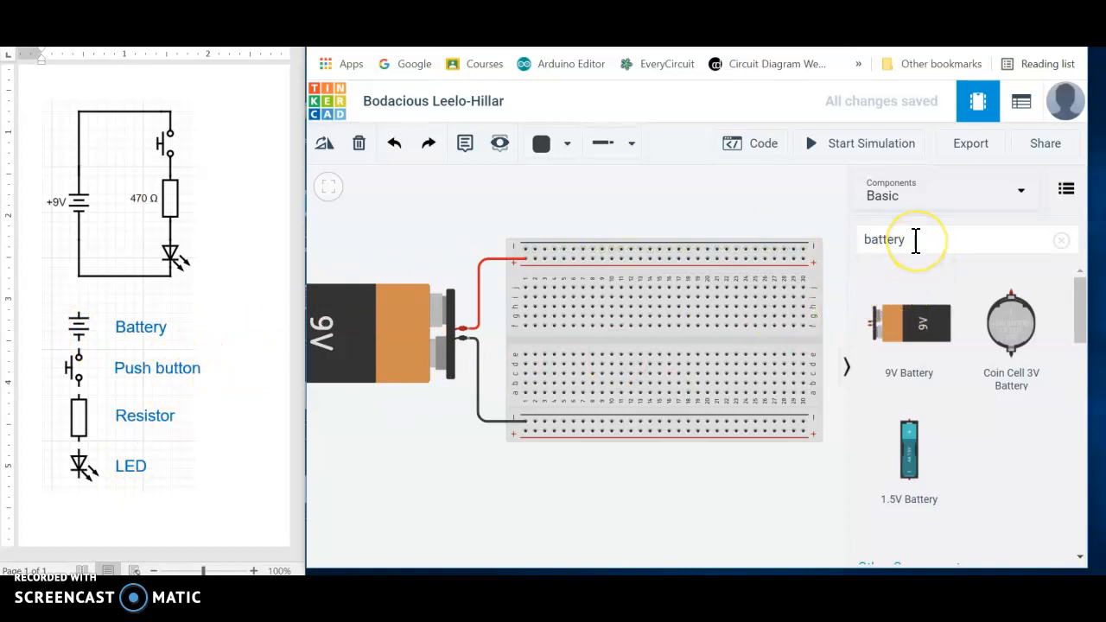
- Search the components for "push" and place a Pushbutton in the empty space above the breadboard's left end
drag(924, 241, 864, 241)
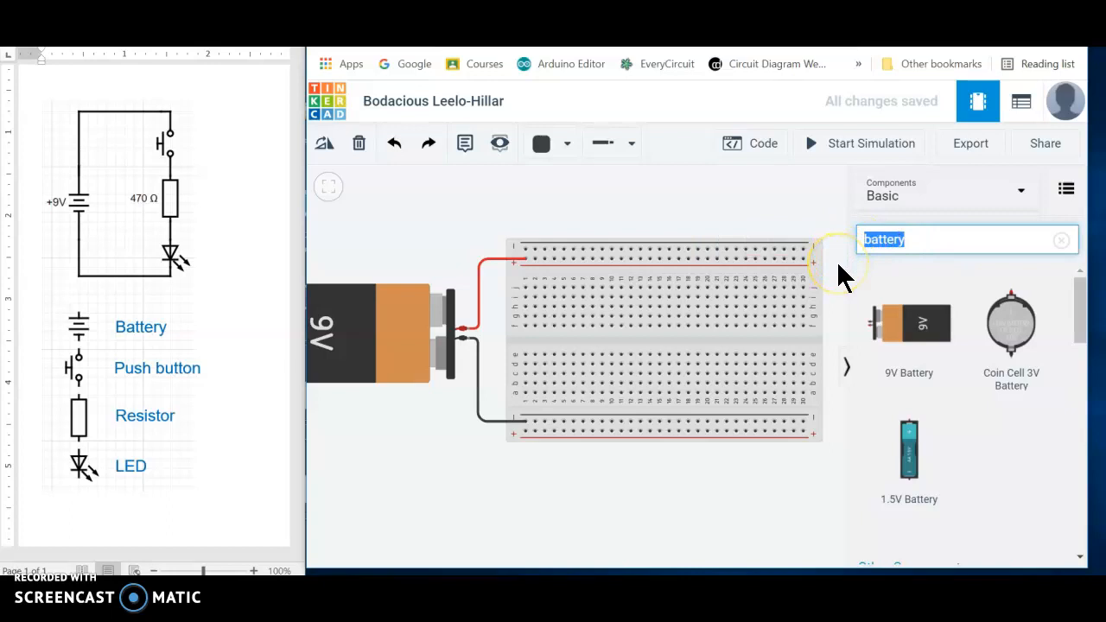
text(pu)
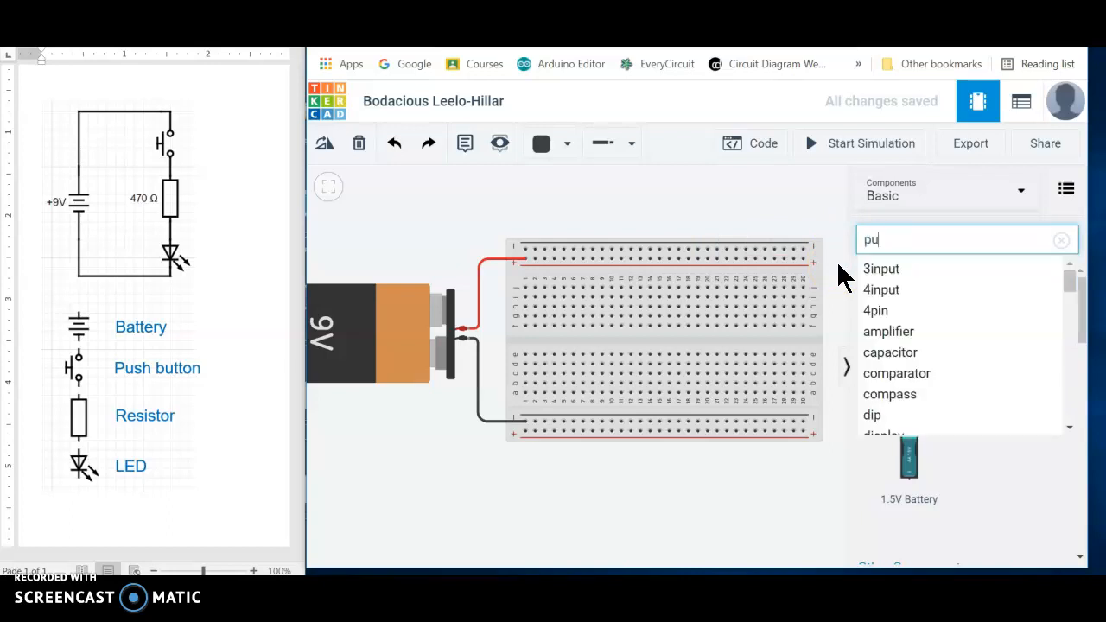
text(sh)
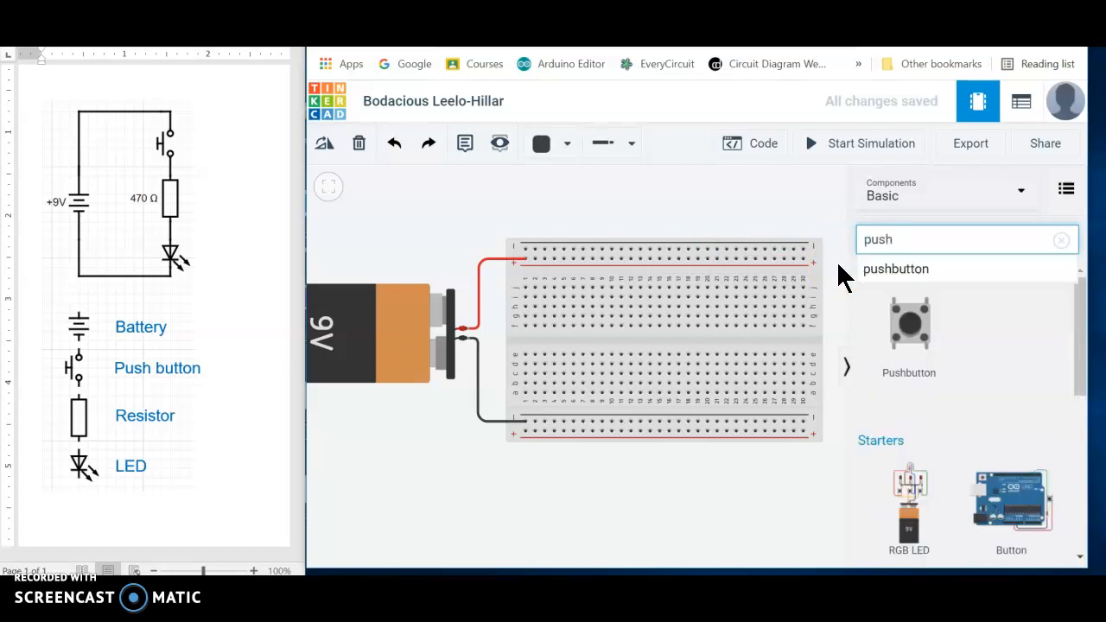
drag(909, 318, 665, 195)
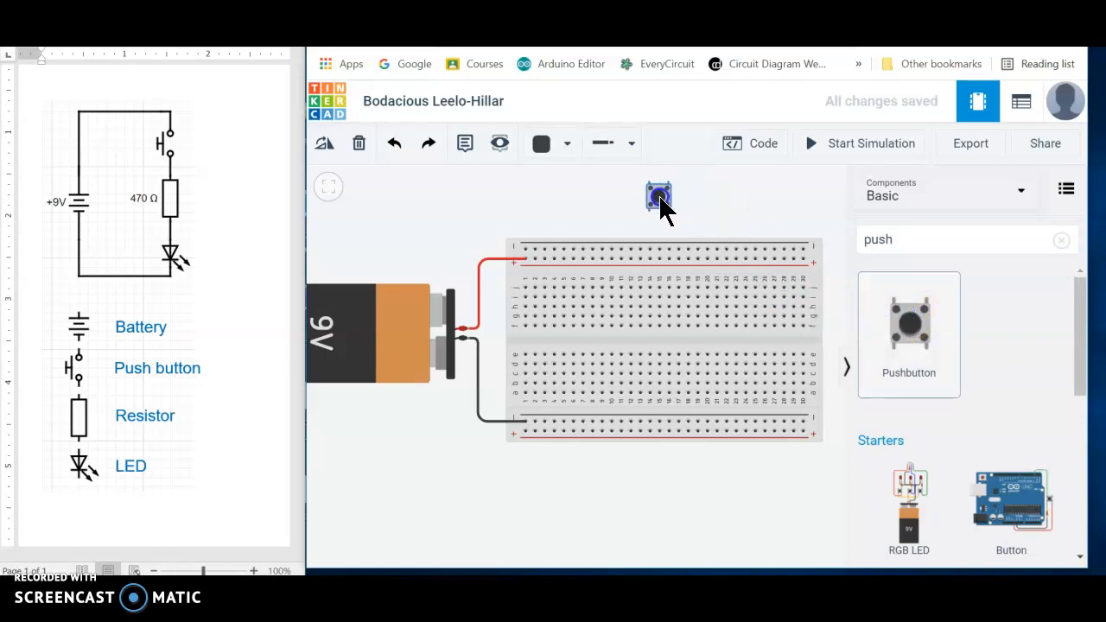
click(659, 197)
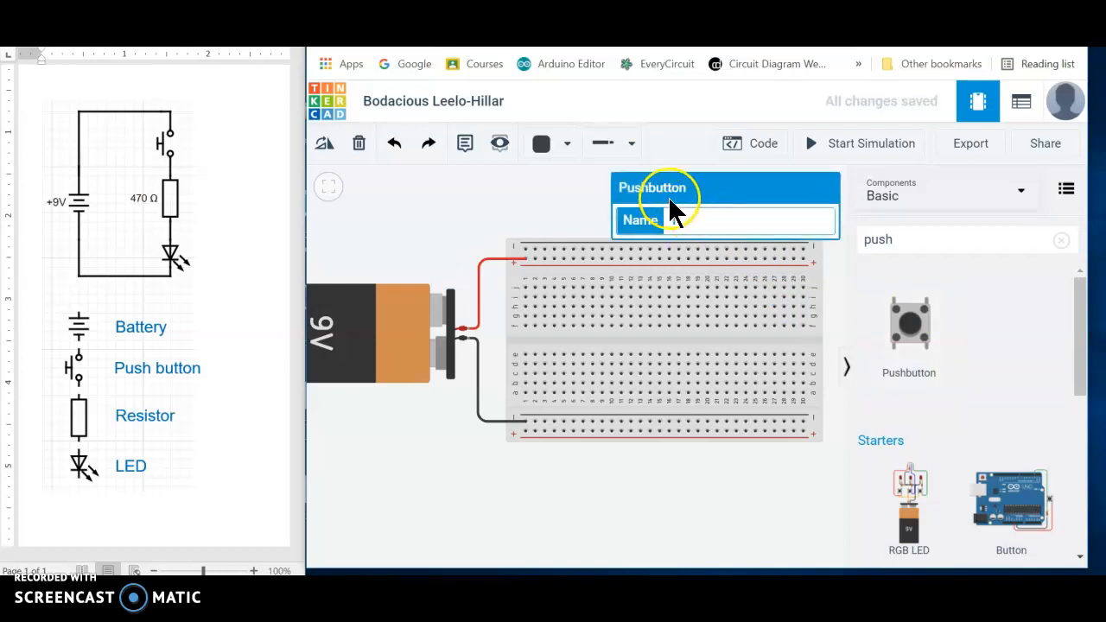
click(558, 194)
drag(655, 195, 548, 206)
click(592, 207)
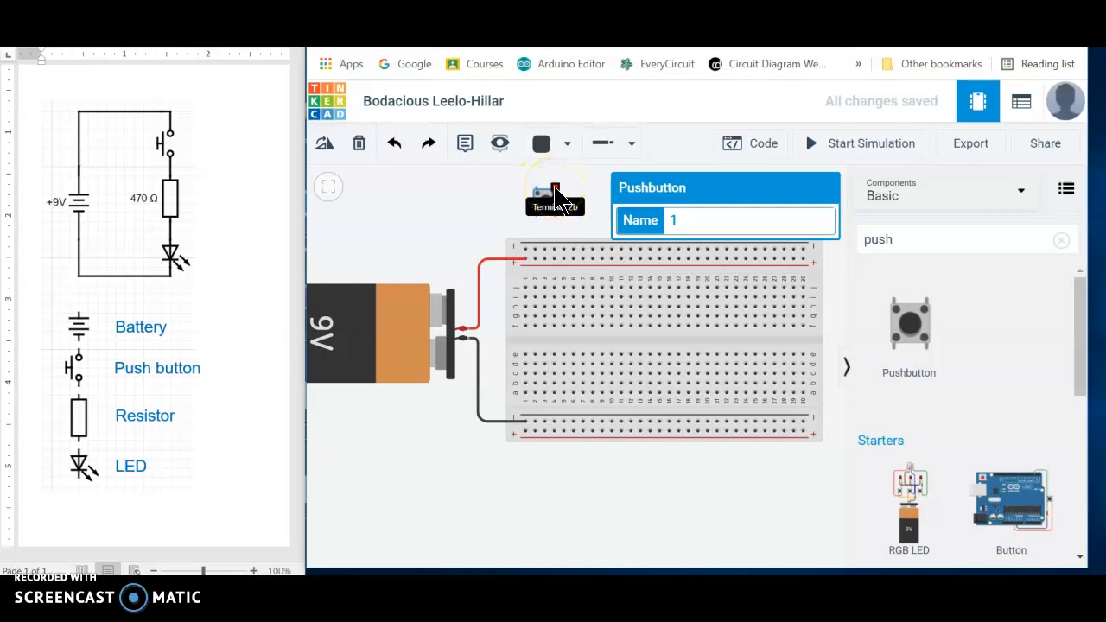
- Examine the terminal labels on the pushbutton's four legs
click(549, 197)
mouse_move(555, 208)
mouse_down()
mouse_move(562, 221)
mouse_move(560, 204)
mouse_up()
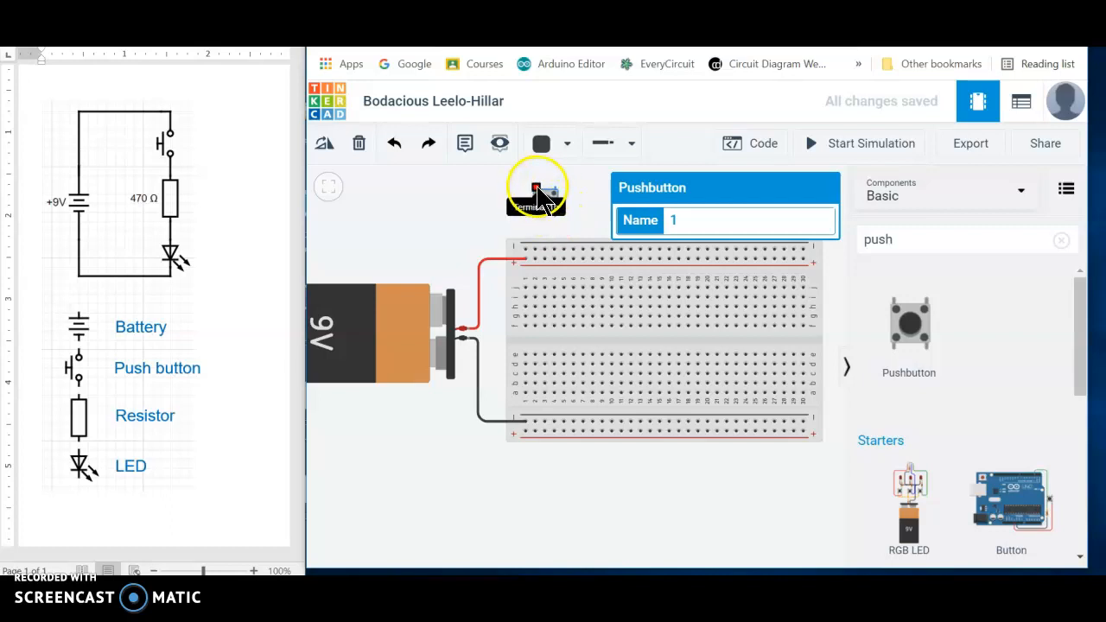
drag(535, 208, 540, 205)
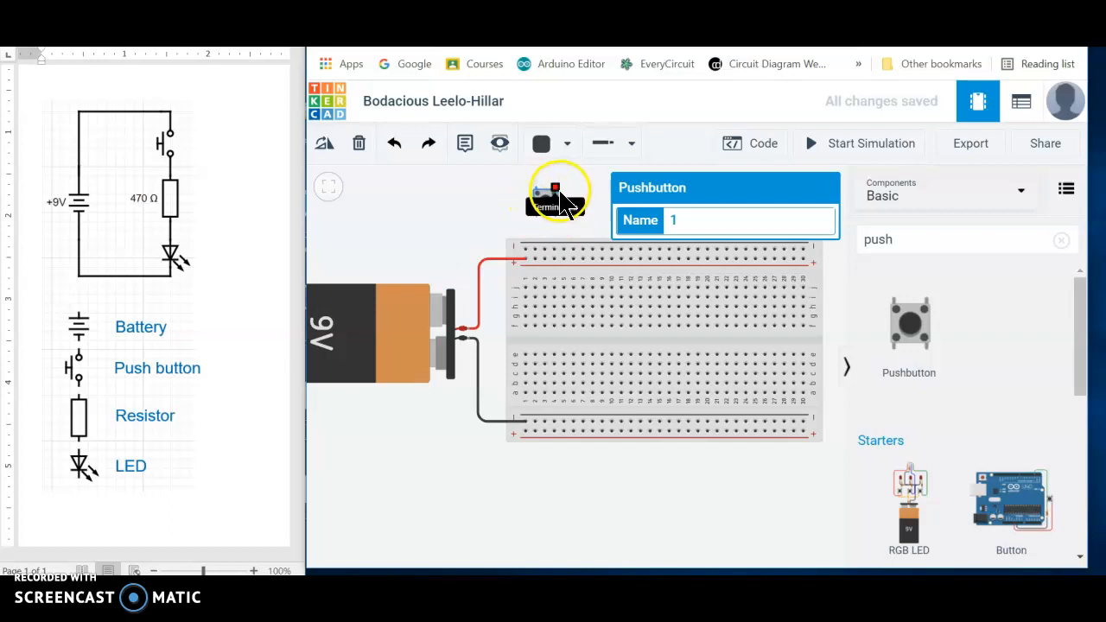
drag(540, 200, 545, 226)
mouse_move(540, 207)
mouse_down()
mouse_move(538, 185)
mouse_move(537, 202)
mouse_up()
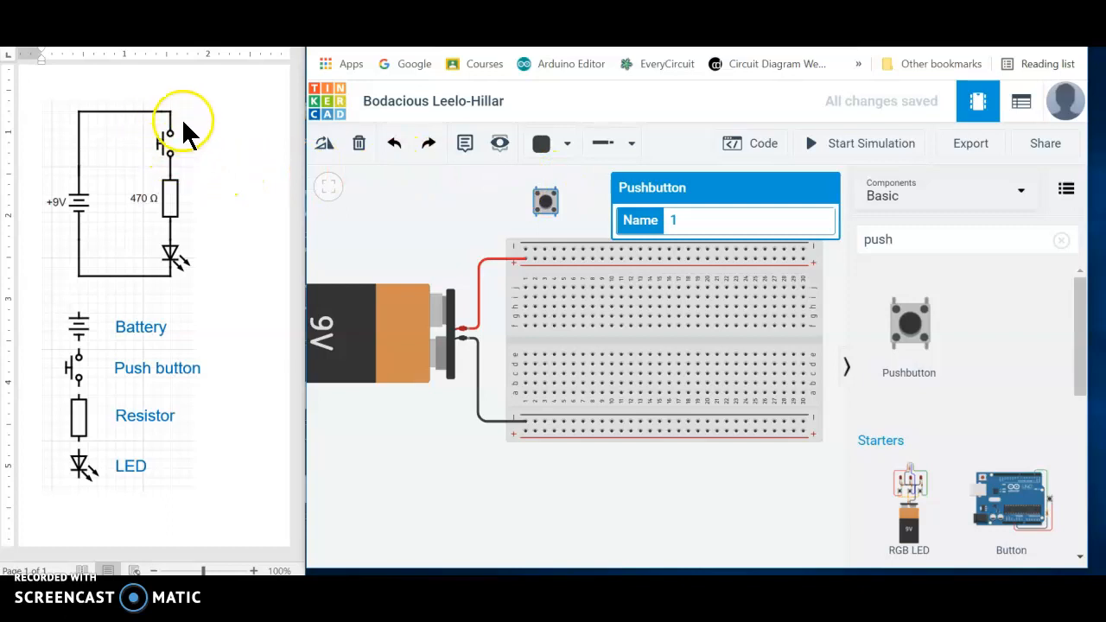
- Rotate the pushbutton a quarter turn and try fitting it into the upper-left holes of the breadboard
click(329, 145)
click(330, 146)
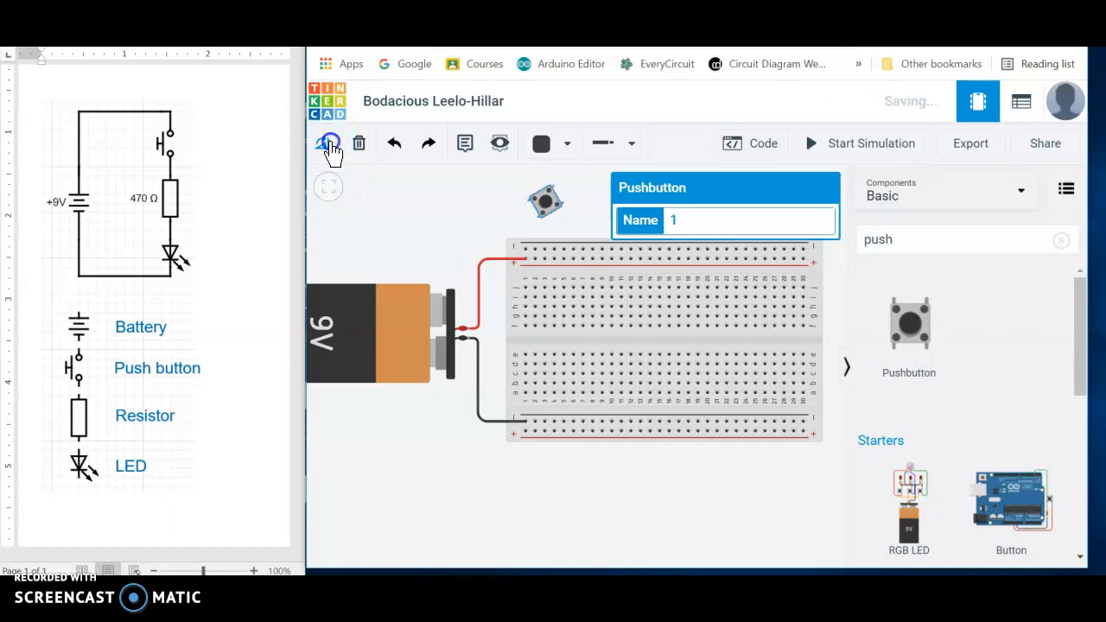
click(329, 146)
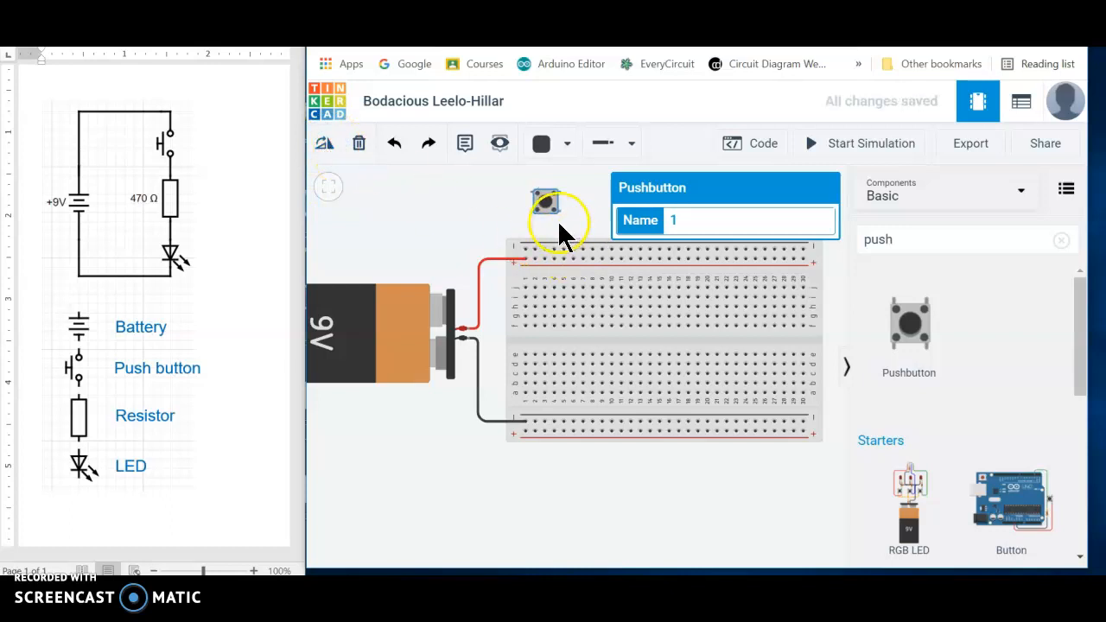
drag(554, 197, 566, 271)
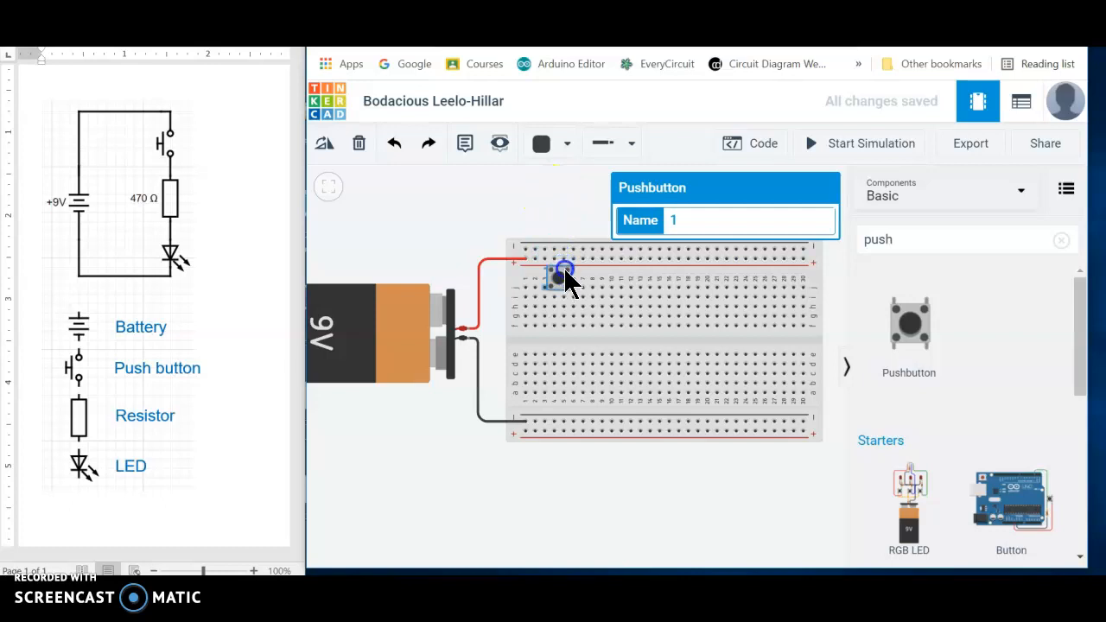
drag(566, 273, 574, 309)
drag(571, 254, 557, 202)
click(550, 270)
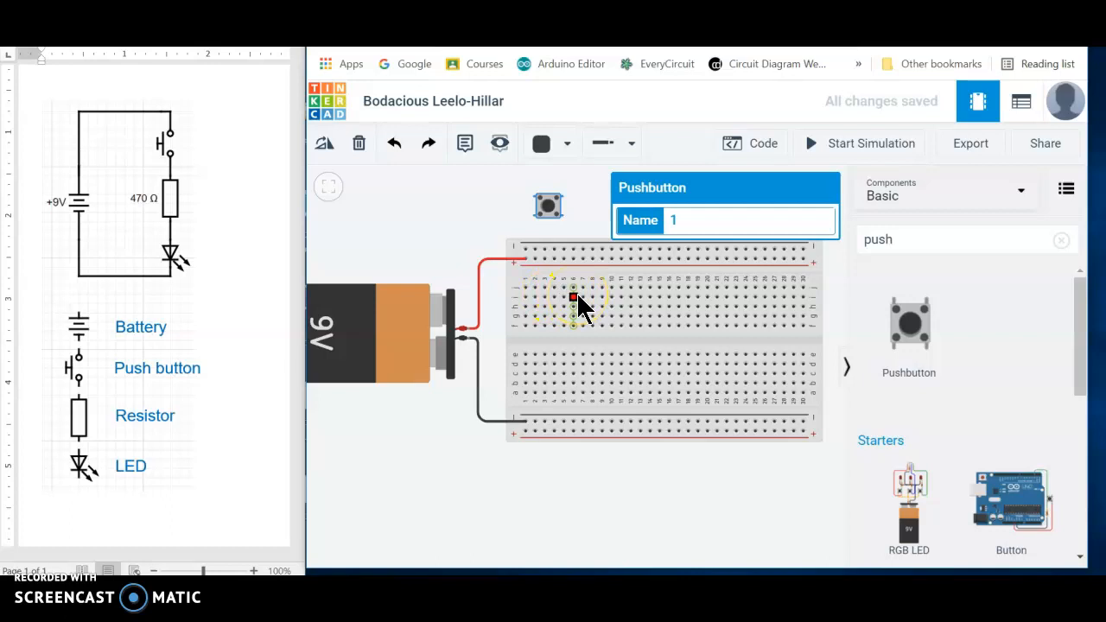
click(553, 258)
drag(545, 204, 553, 279)
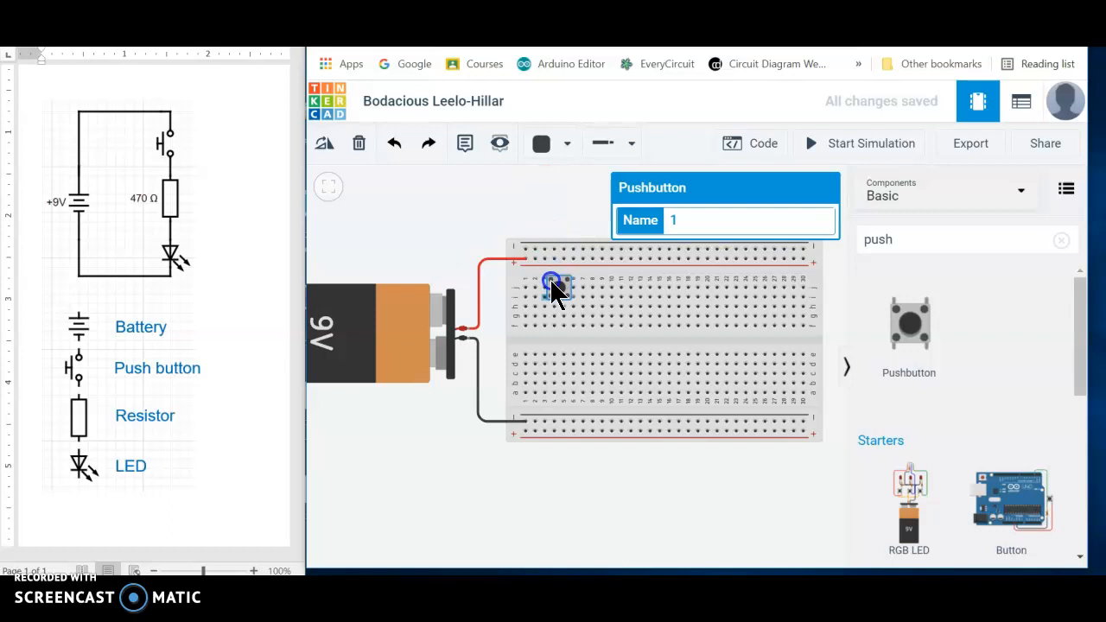
click(545, 287)
- Take the pushbutton off the breadboard and rotate it until its legs point up and down again
drag(557, 286, 532, 197)
click(325, 147)
click(325, 147)
click(325, 147)
click(325, 147)
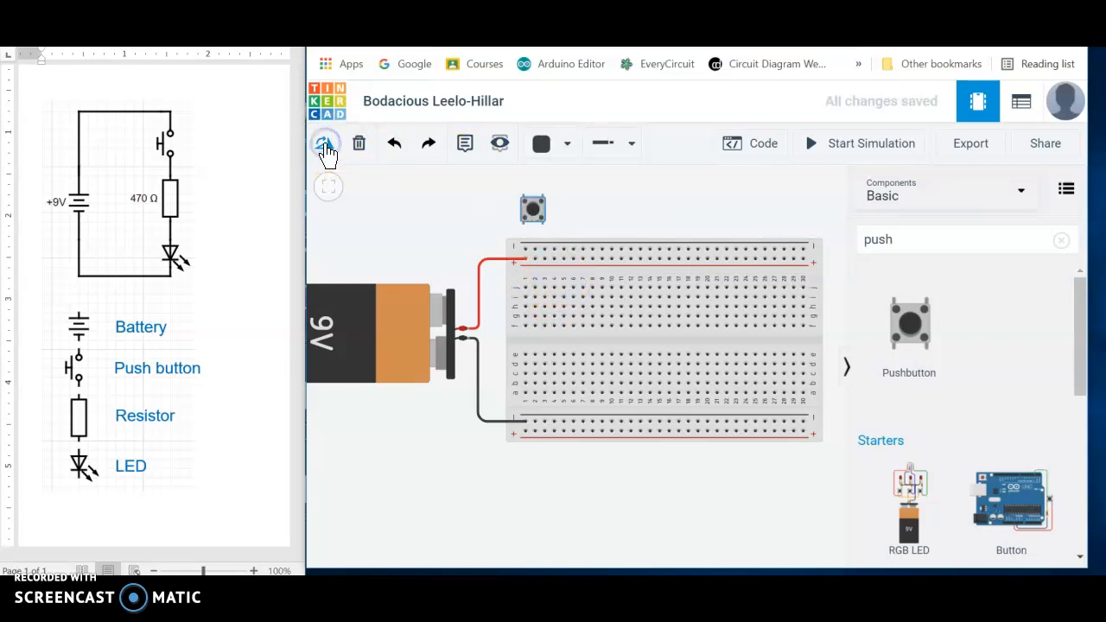
- Place the pushbutton in the breadboard's upper half with its legs in columns 4 and 6, leaving row j free
click(516, 210)
click(554, 298)
drag(533, 205, 571, 294)
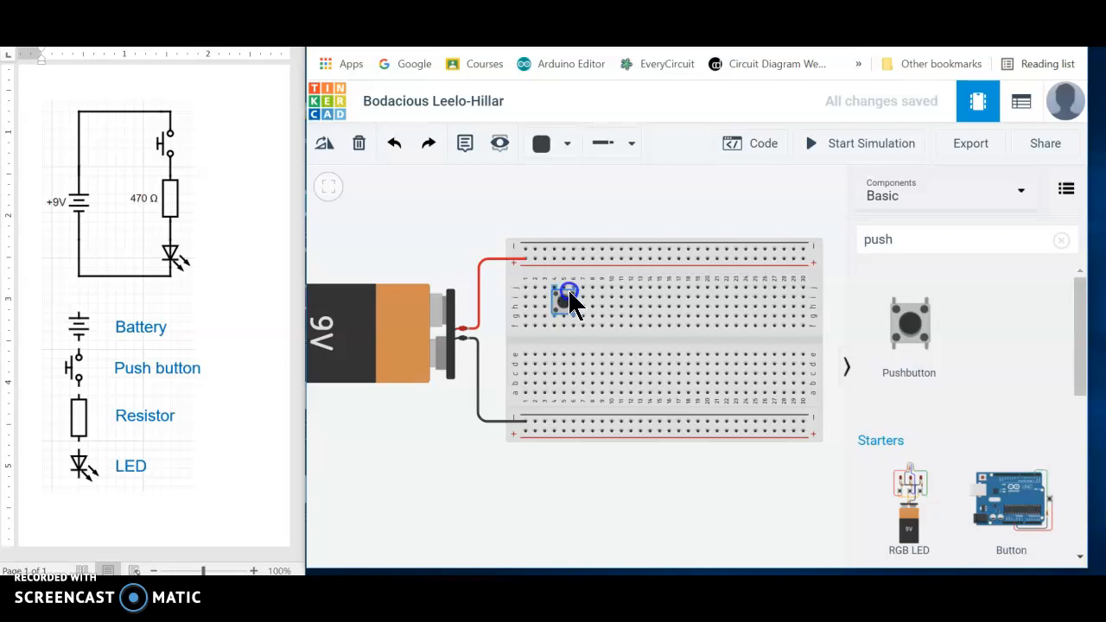
drag(572, 303, 568, 301)
click(557, 298)
drag(561, 307, 566, 301)
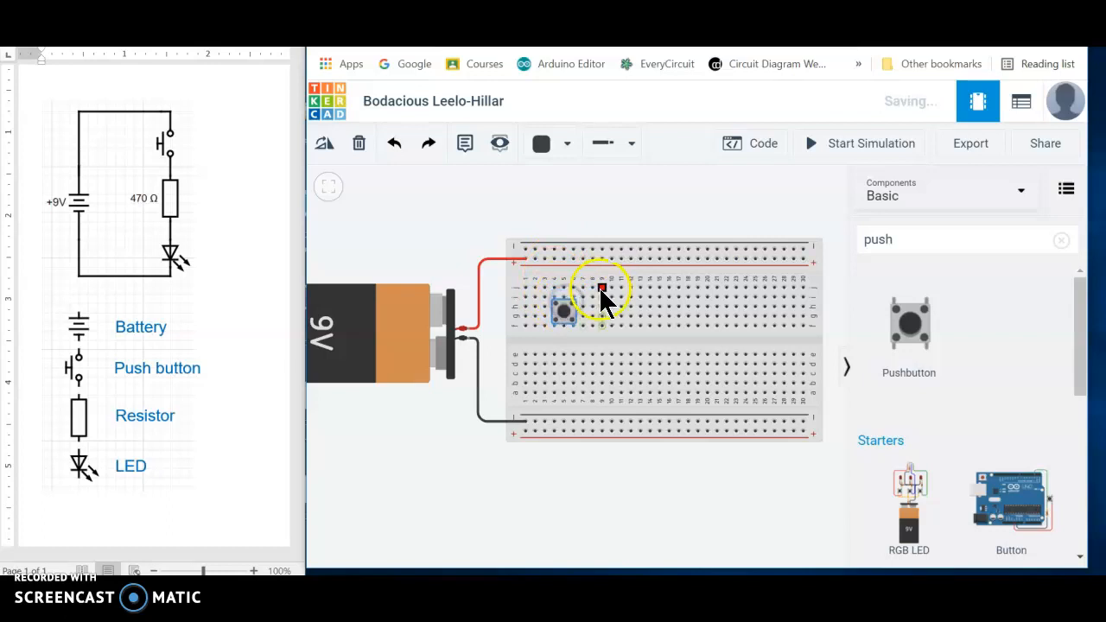
- Wire hole j4 above the pushbutton's left legs straight up to the upper positive rail and colour the wire red
click(554, 287)
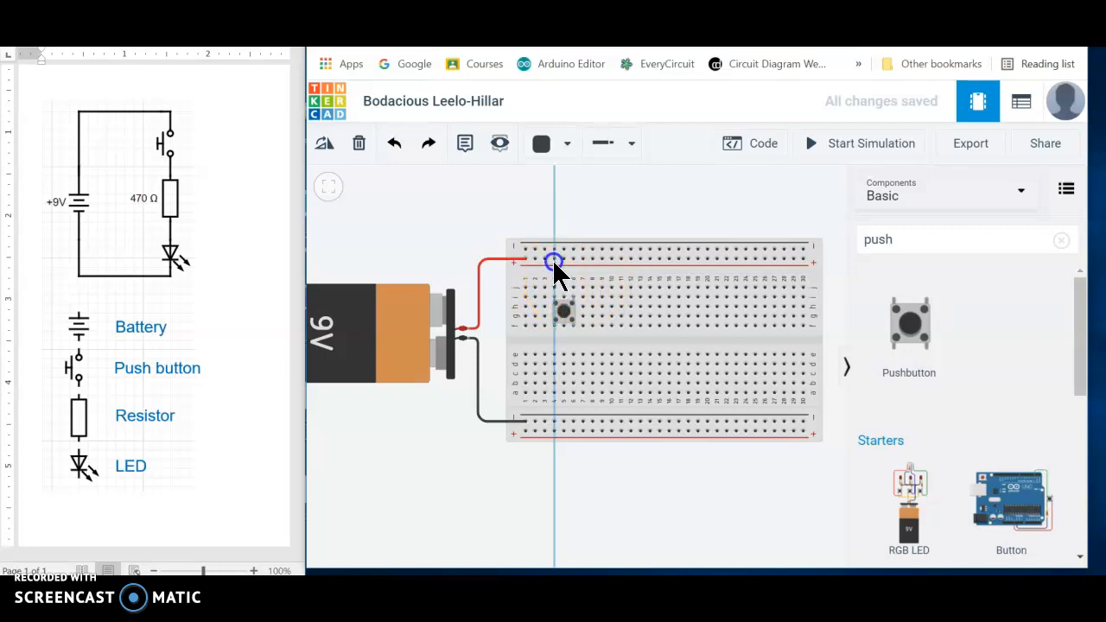
click(554, 261)
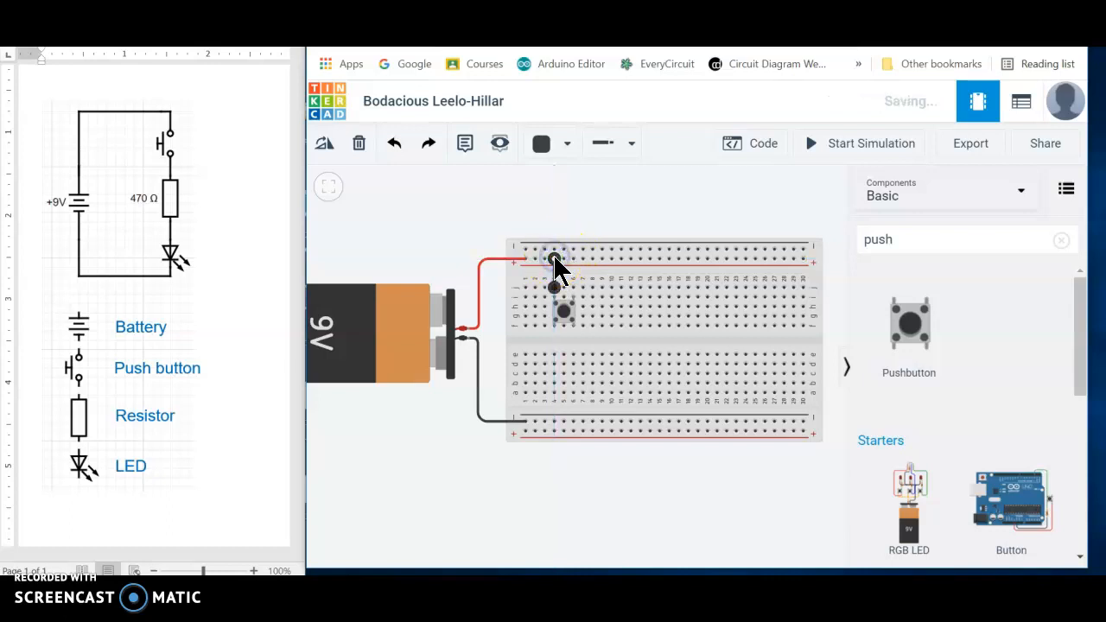
click(569, 147)
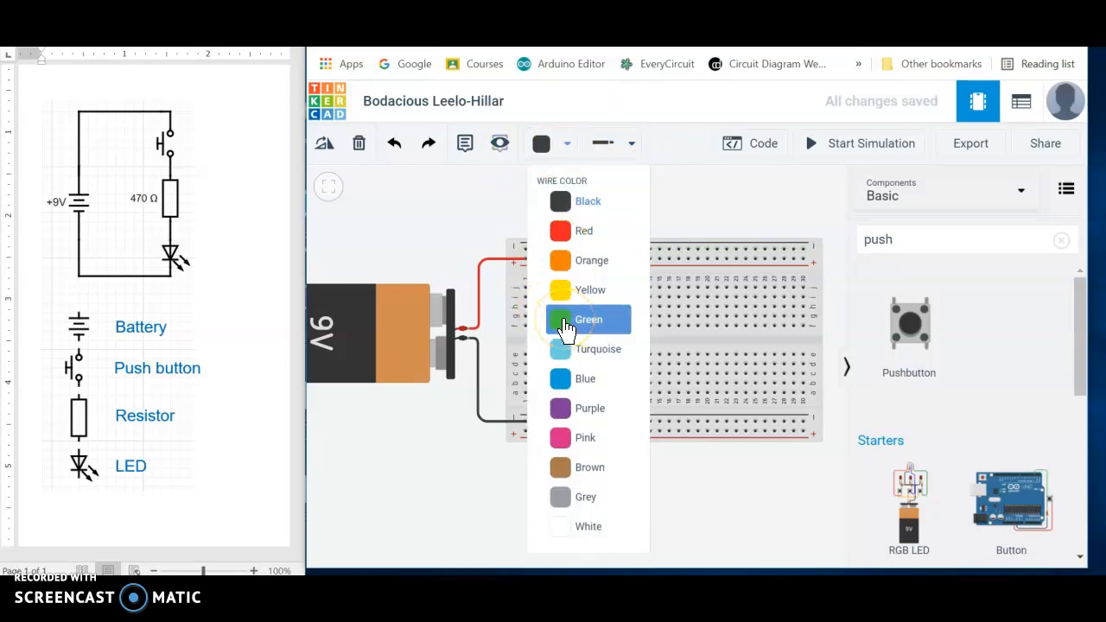
click(560, 235)
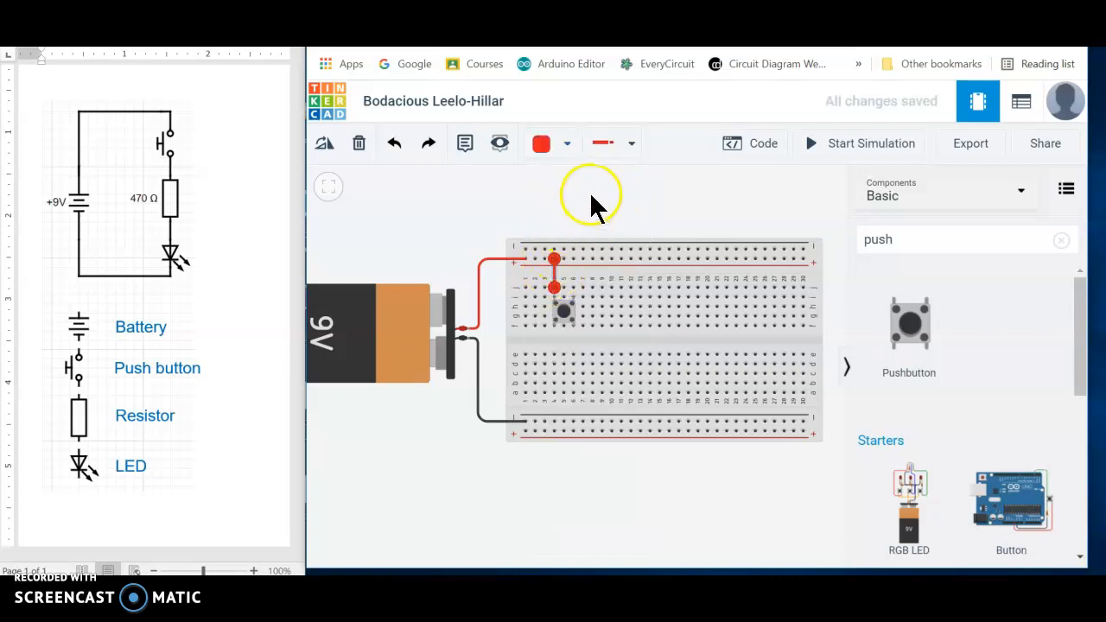
click(586, 197)
click(578, 285)
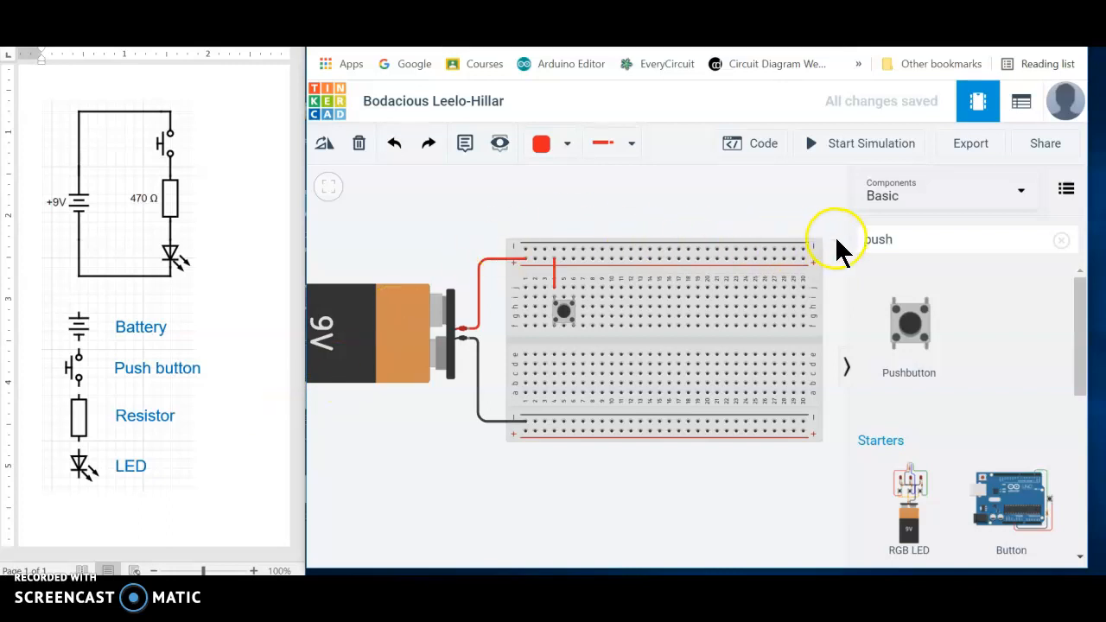
- Search the components for "resistor" and place a Resistor in the empty space above the breadboard
click(890, 239)
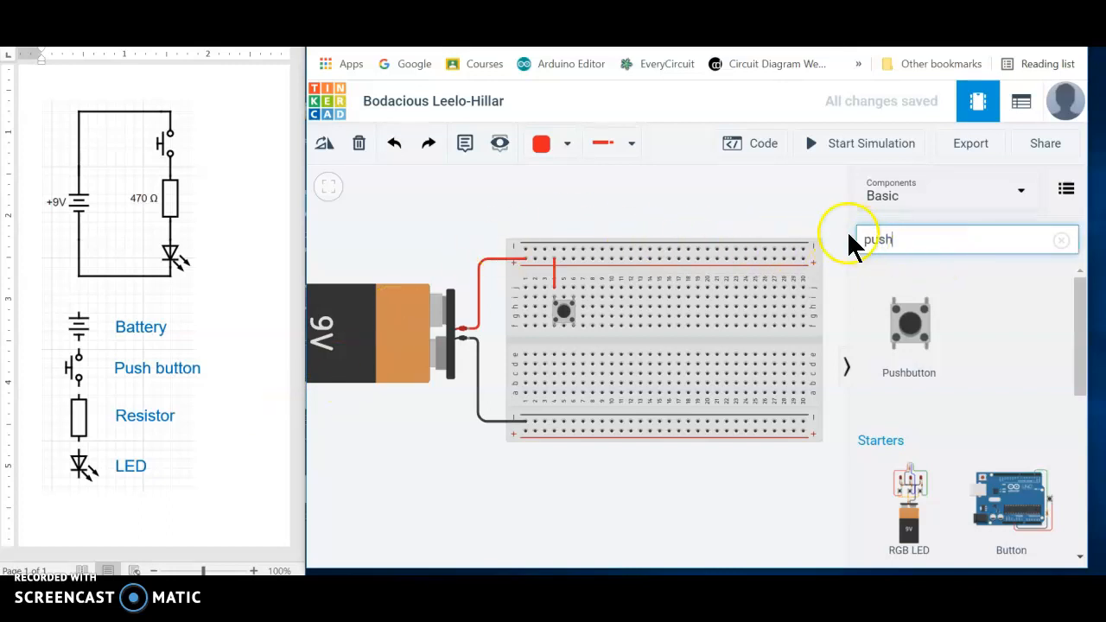
key(BackSpace)
key(BackSpace)
key(BackSpace)
key(BackSpace)
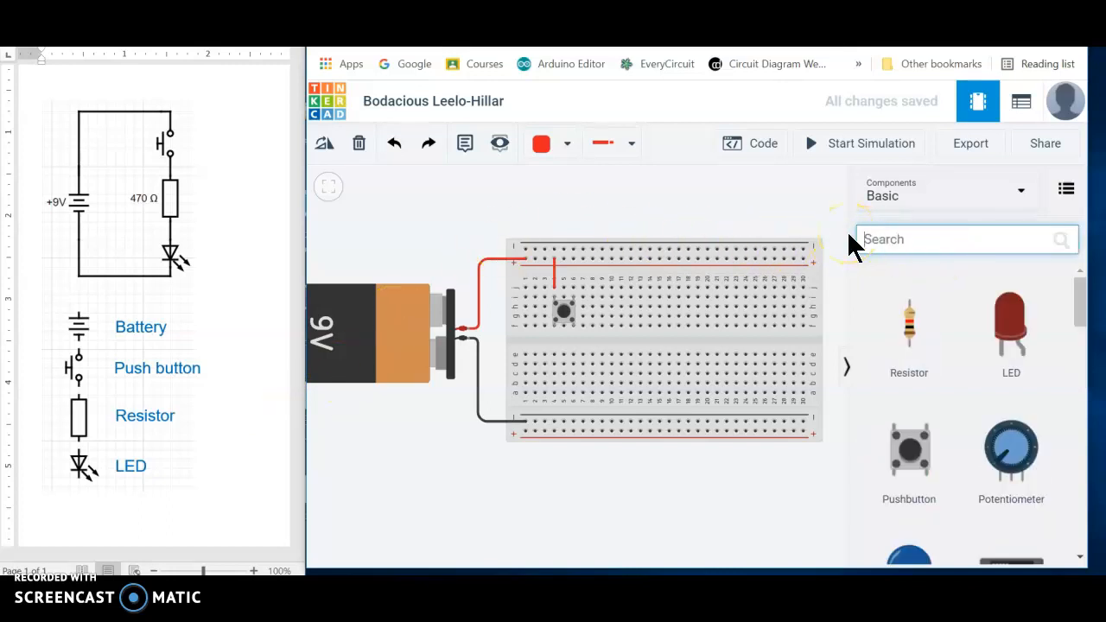
text(re)
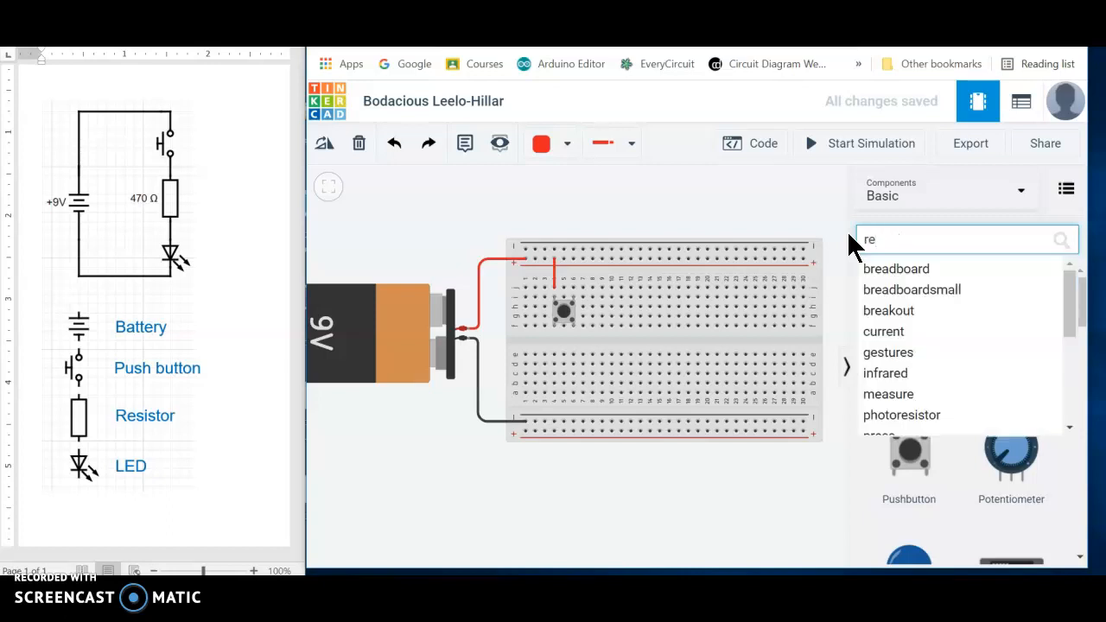
text(sis)
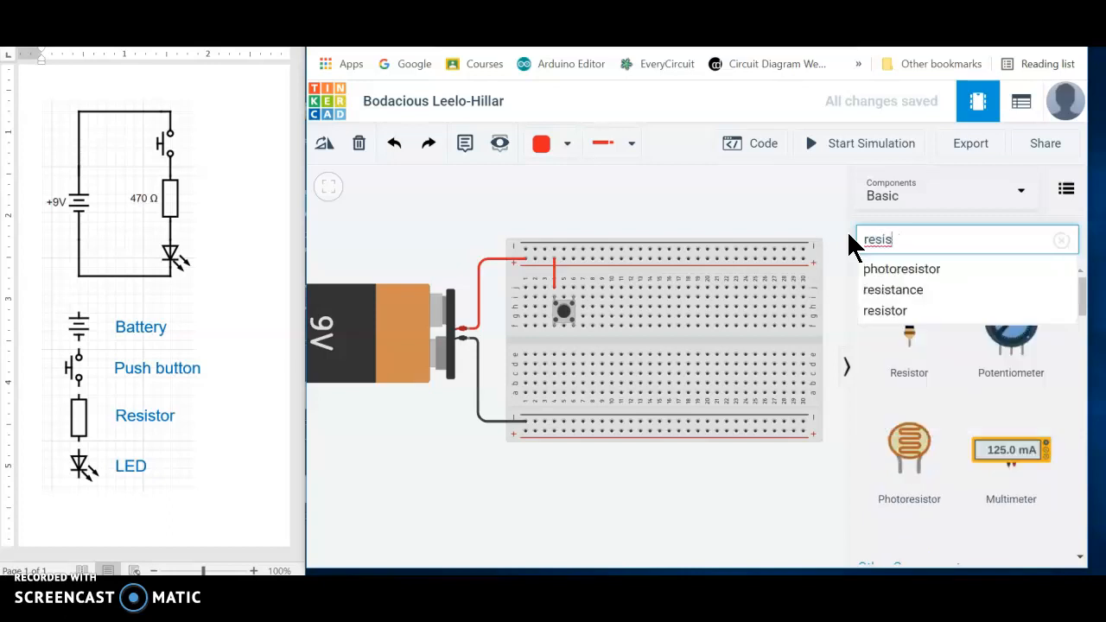
click(899, 310)
drag(910, 335, 650, 202)
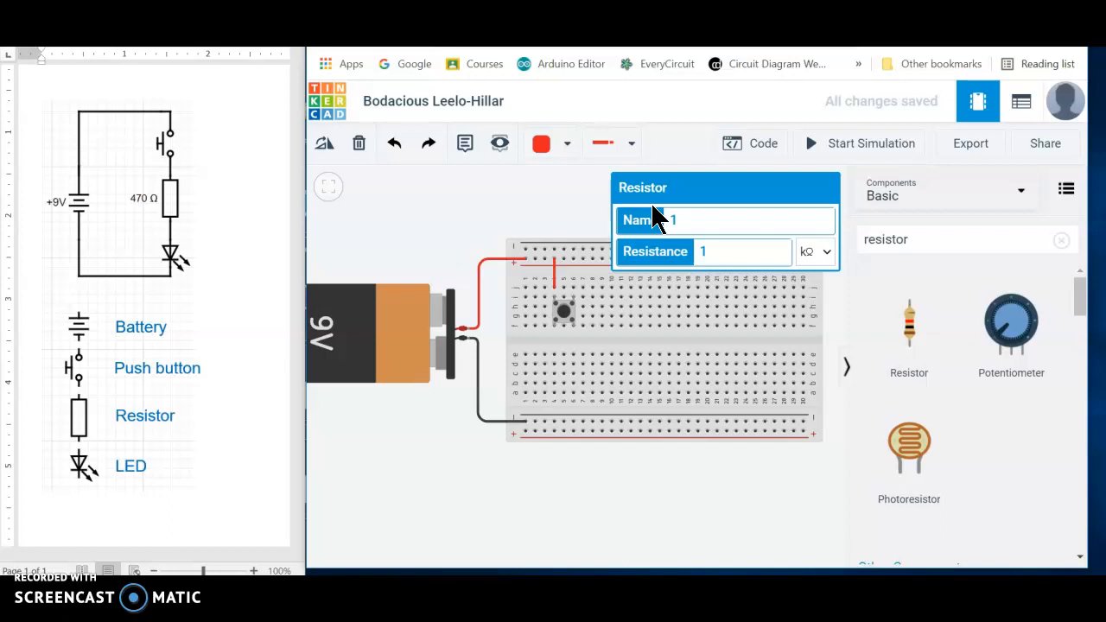
- Set the resistor's resistance to 470 Ω
double_click(704, 252)
key(BackSpace)
text(470)
click(826, 256)
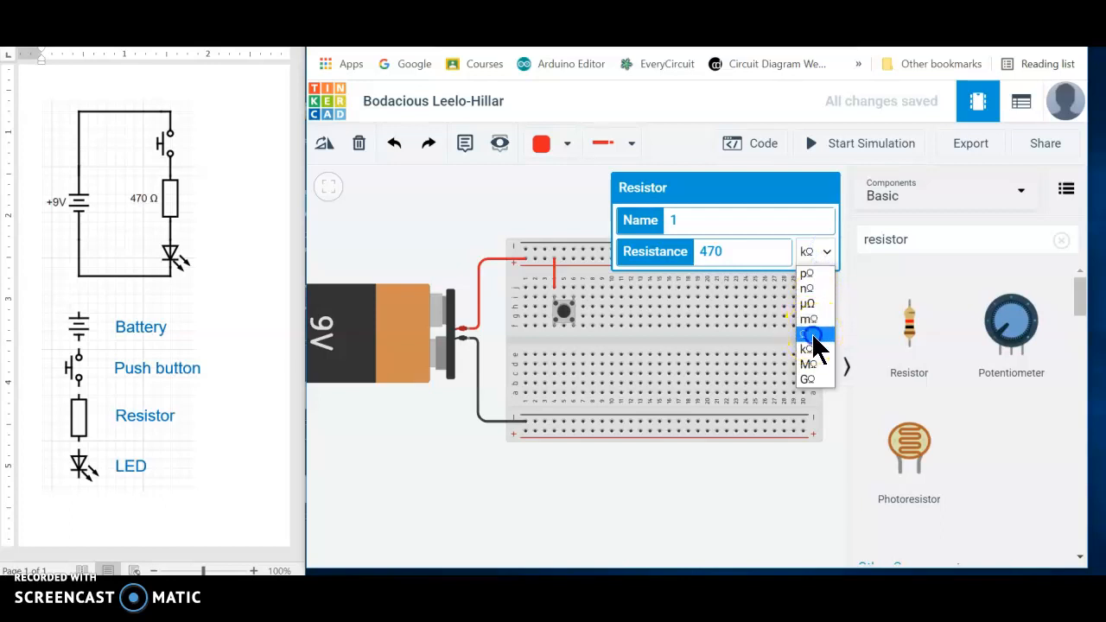
click(813, 334)
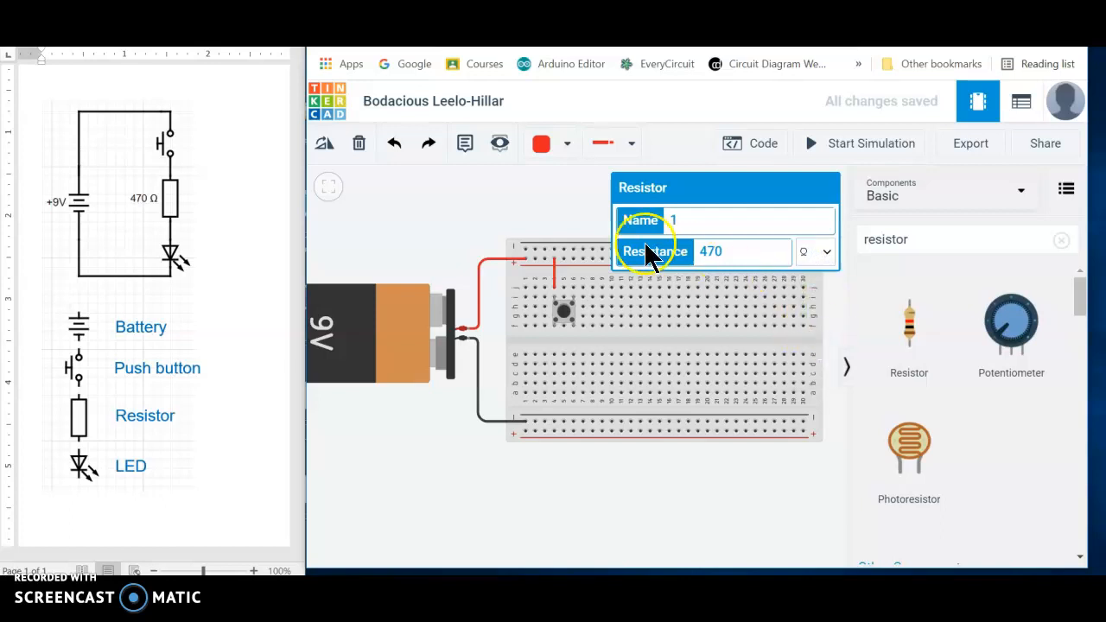
- Rotate the resistor to horizontal and place it in the breadboard's row j from column 6 to column 10
click(546, 204)
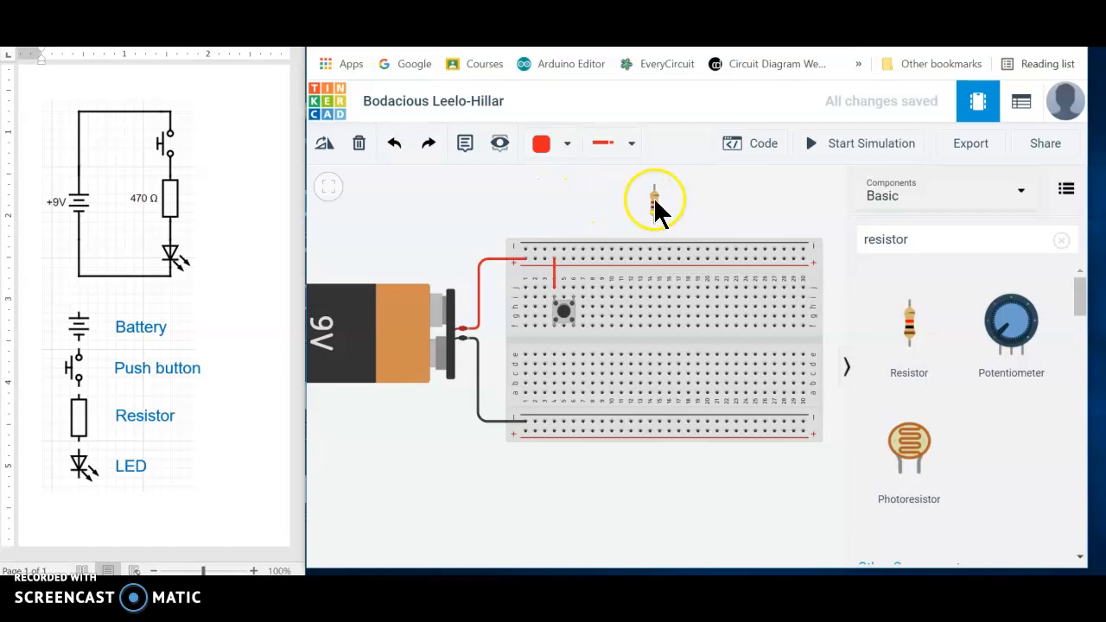
click(657, 211)
click(560, 173)
drag(649, 202, 551, 206)
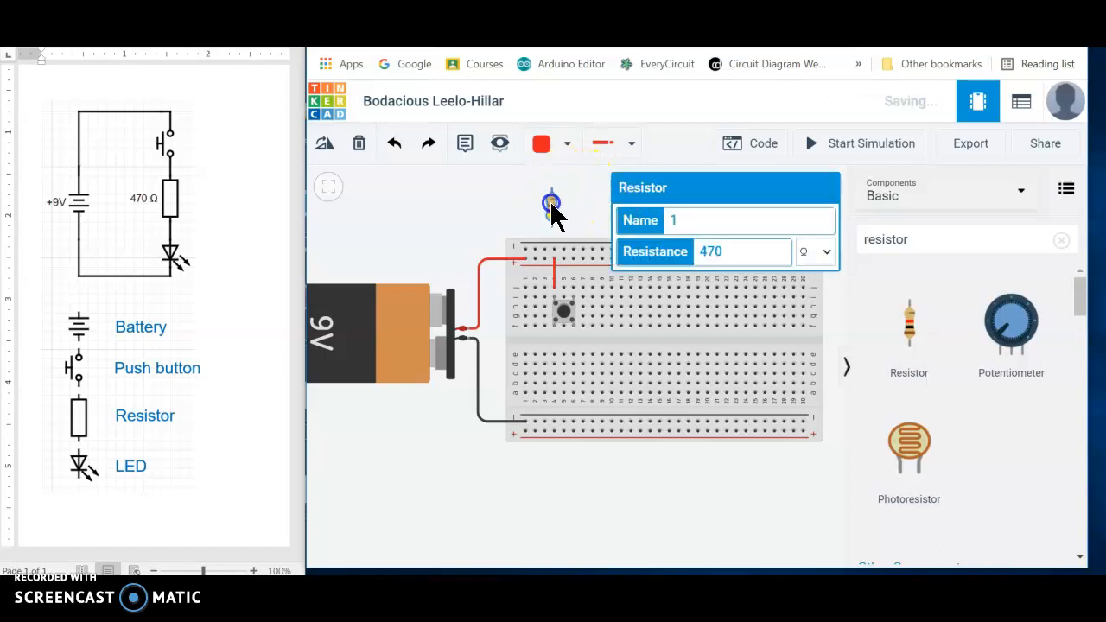
click(325, 145)
click(326, 145)
click(327, 147)
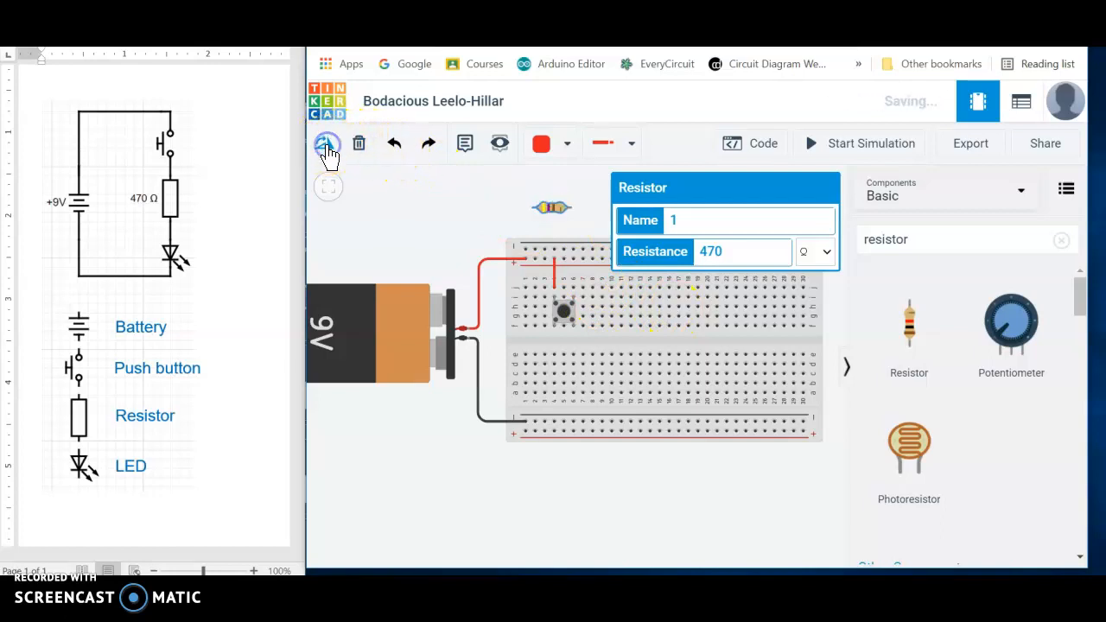
drag(579, 268, 587, 286)
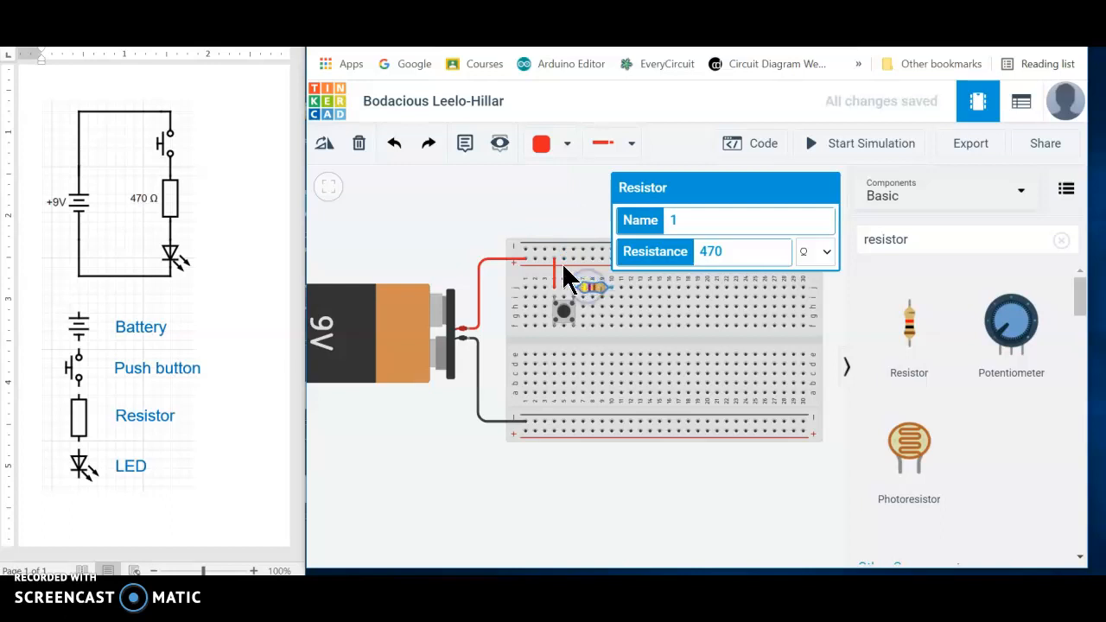
click(504, 191)
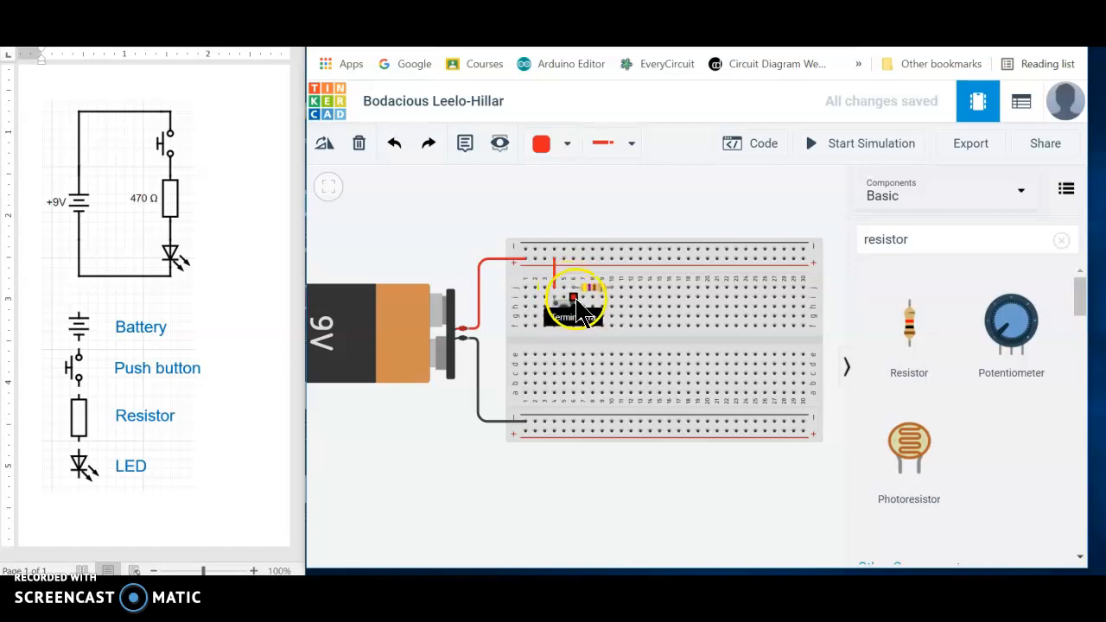
click(554, 259)
click(554, 290)
click(573, 288)
click(618, 306)
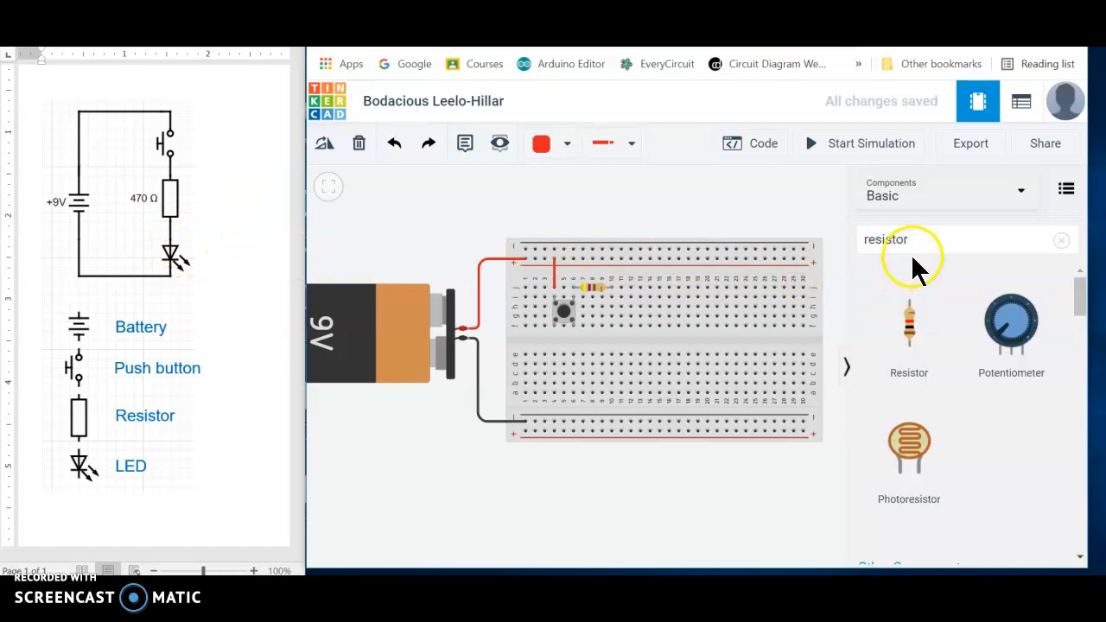
- Search the components for "led" and place a red LED in the empty space above the breadboard's low-numbered columns
drag(912, 241, 854, 242)
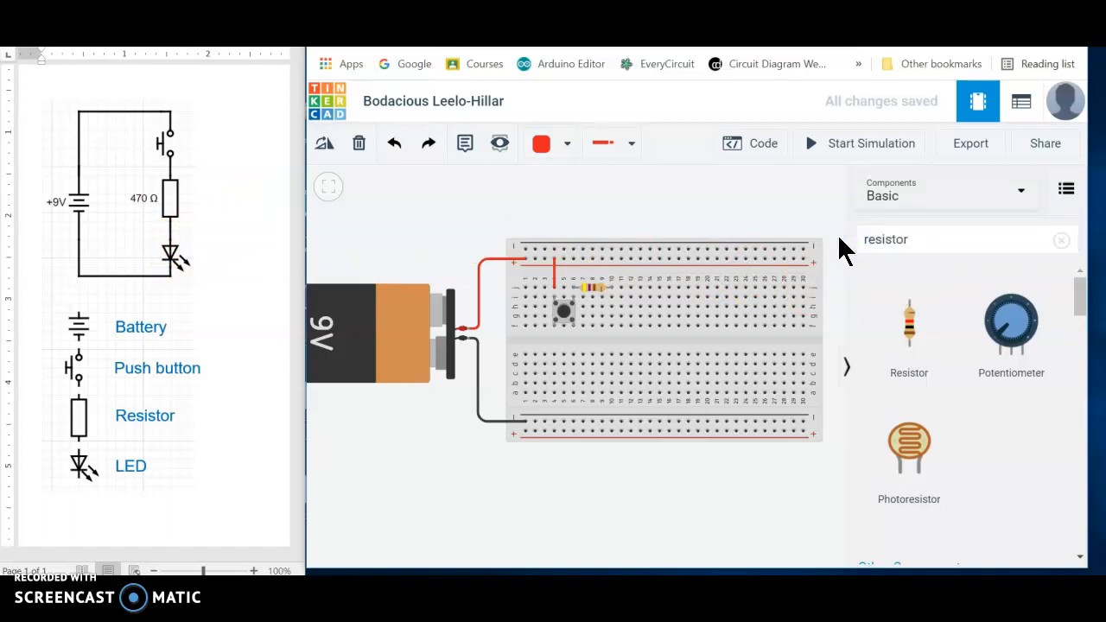
double_click(900, 241)
click(900, 241)
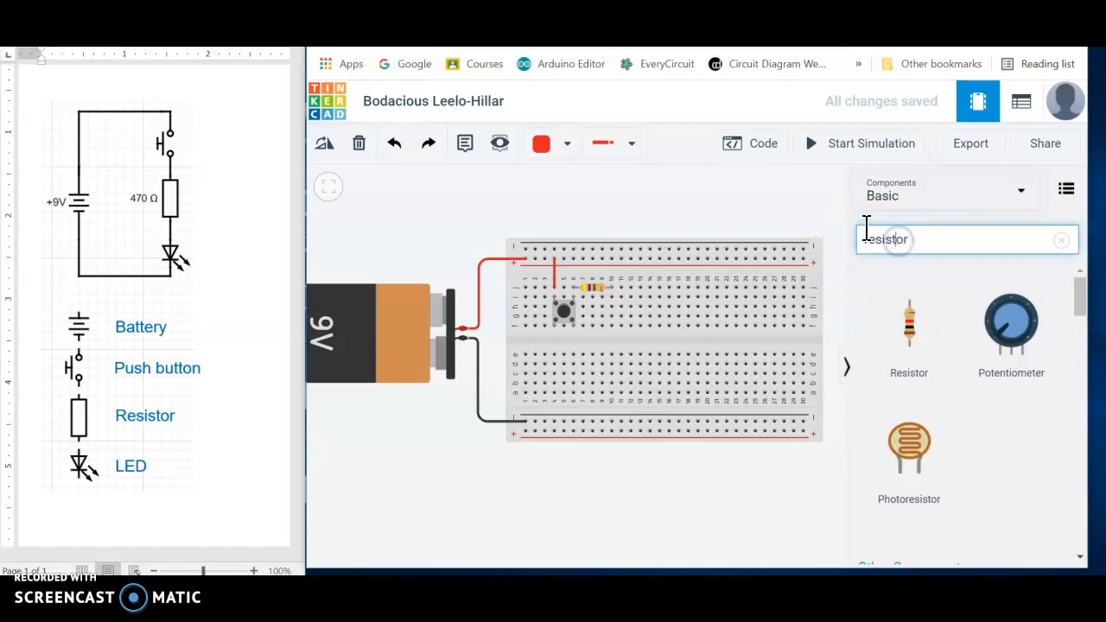
drag(914, 239, 864, 239)
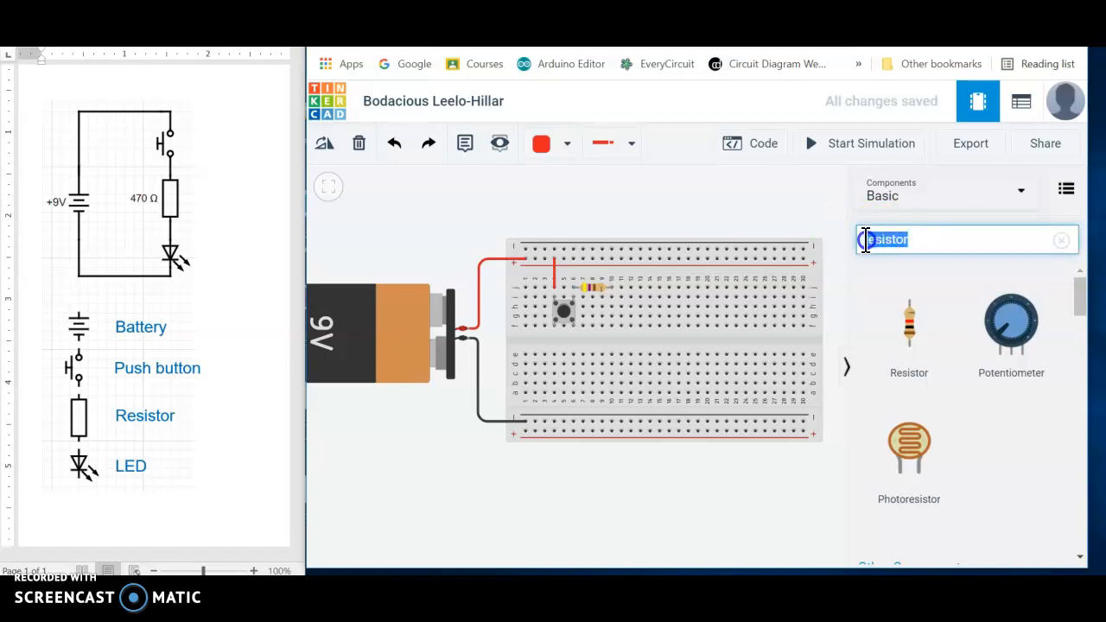
key(BackSpace)
text(LED)
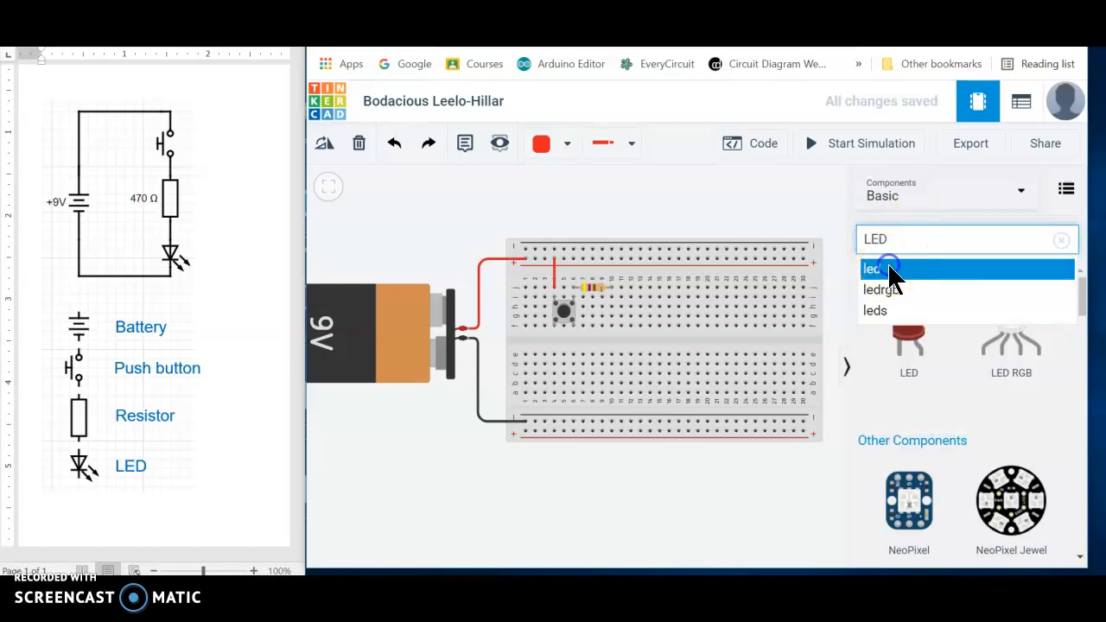
click(888, 265)
drag(916, 310, 797, 242)
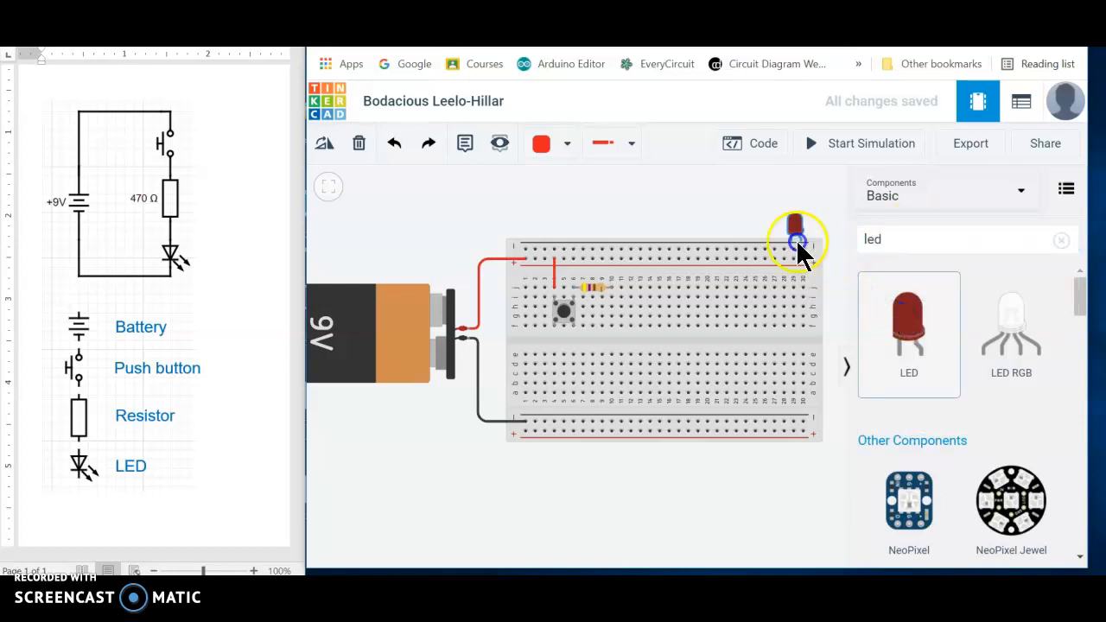
drag(687, 205, 687, 205)
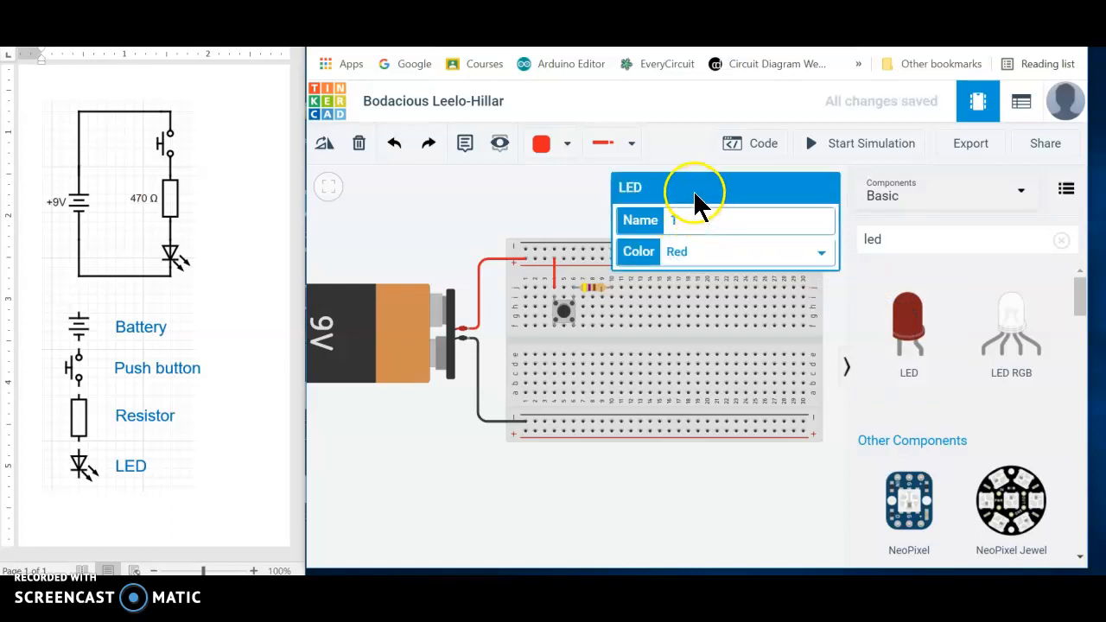
click(560, 199)
drag(687, 198, 529, 198)
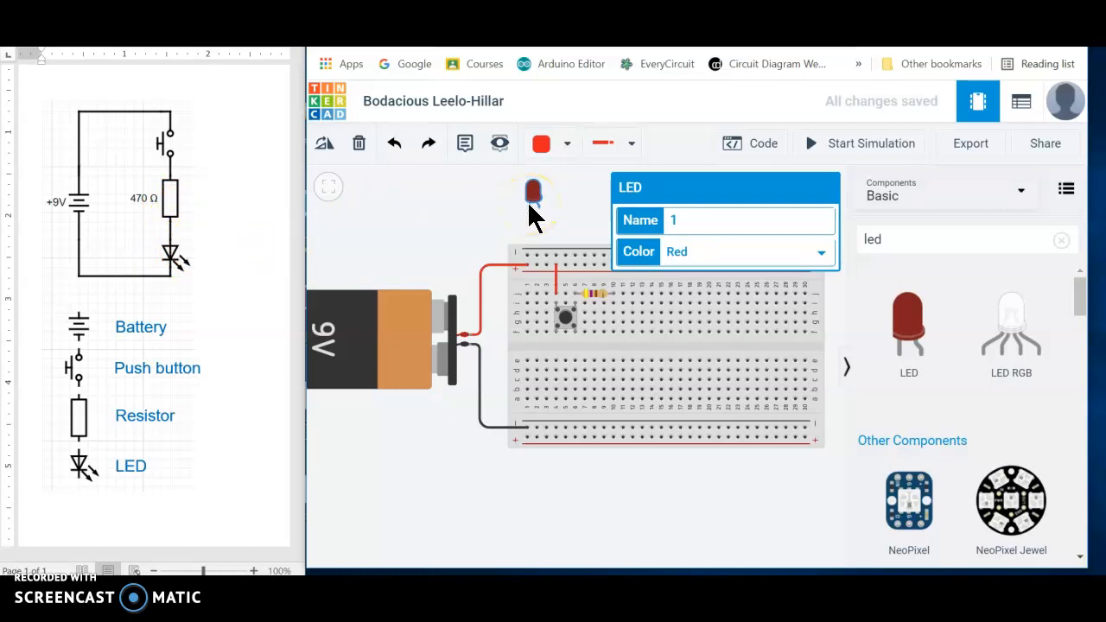
- Rotate the LED upside down and place its legs in the breadboard's row h at columns 10 and 11
drag(534, 197, 603, 339)
click(324, 143)
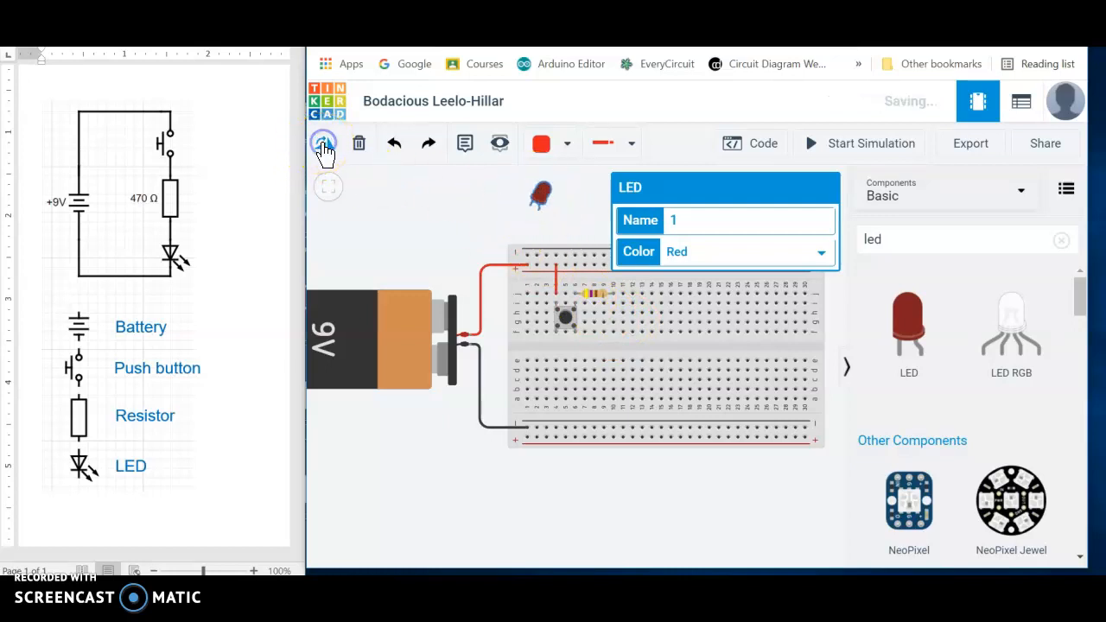
click(324, 144)
click(324, 144)
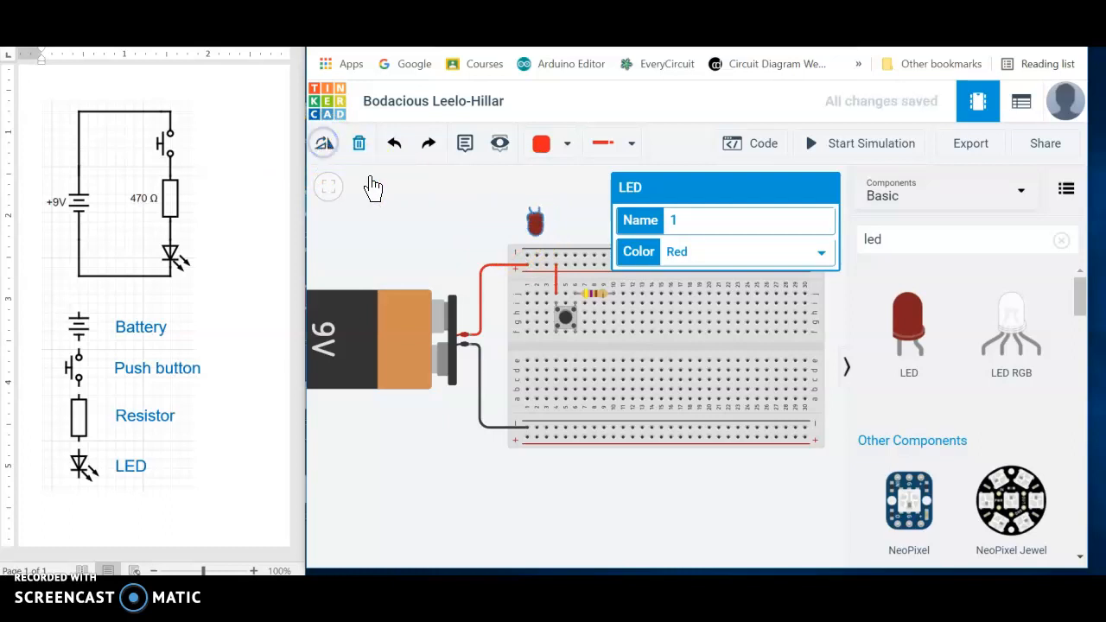
mouse_move(536, 224)
mouse_down()
mouse_move(588, 305)
mouse_move(626, 325)
mouse_up()
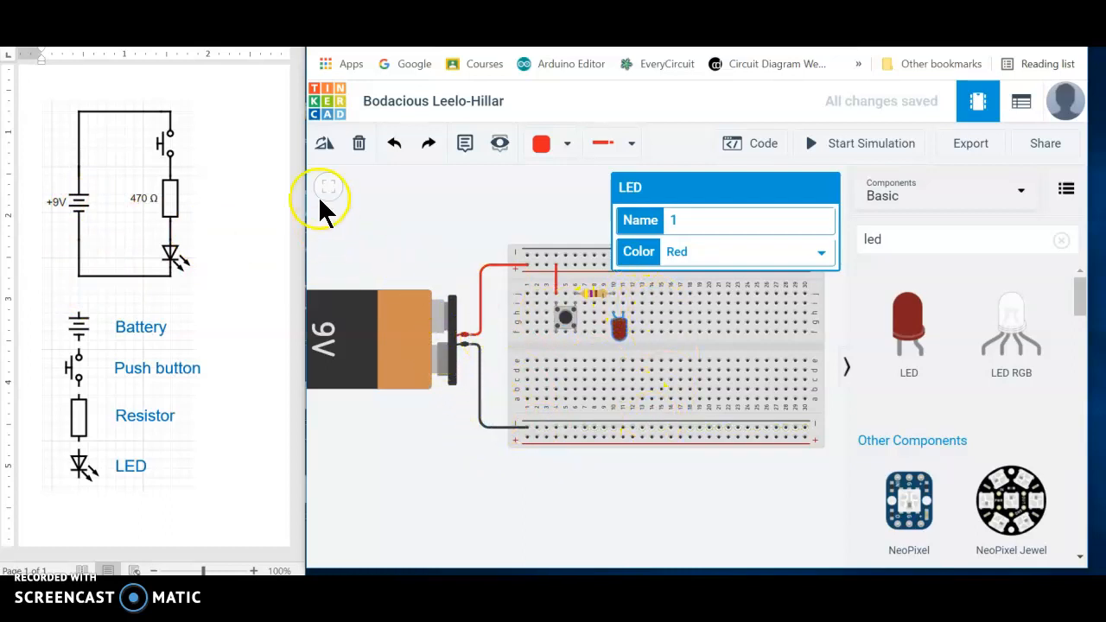
- Wire hole i11 above the LED's column 11 leg to the lower negative rail, with a right-angle bend at column 15
click(623, 306)
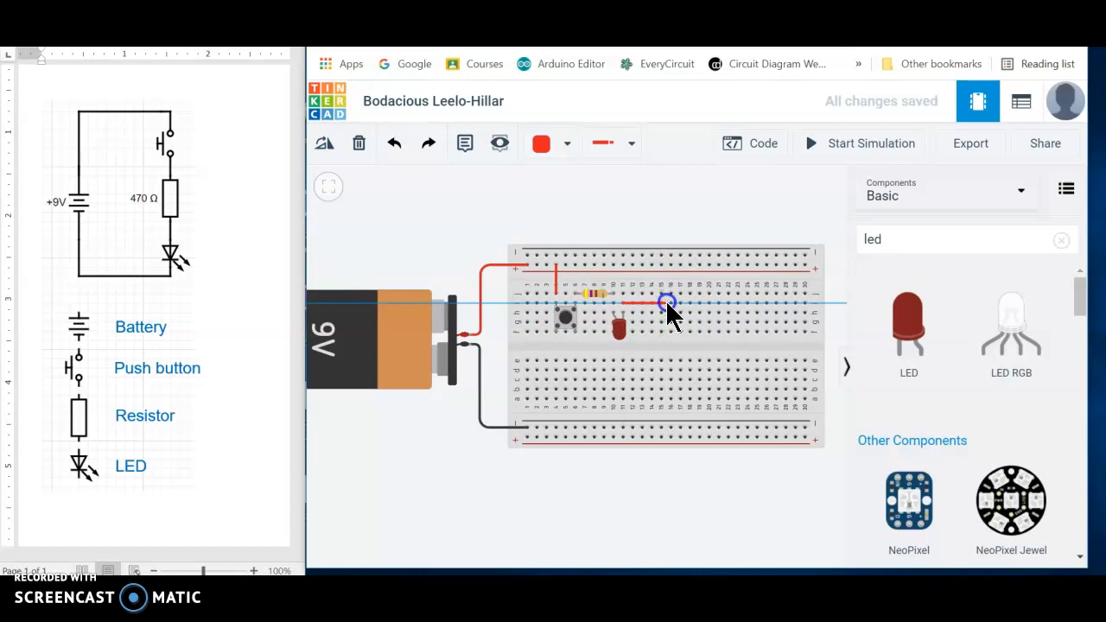
click(665, 302)
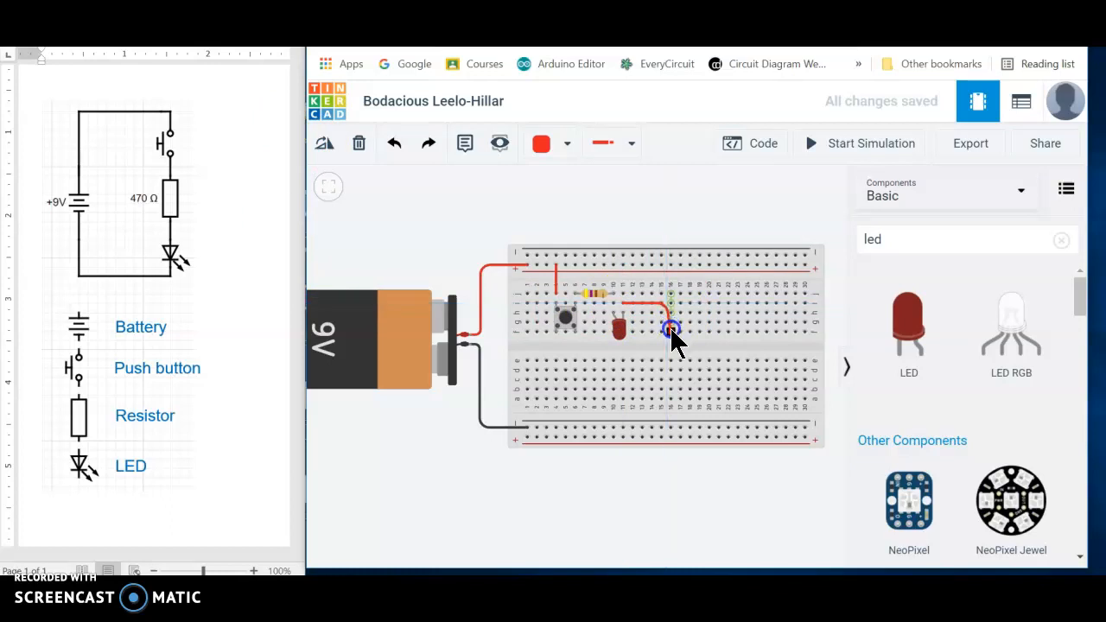
click(660, 426)
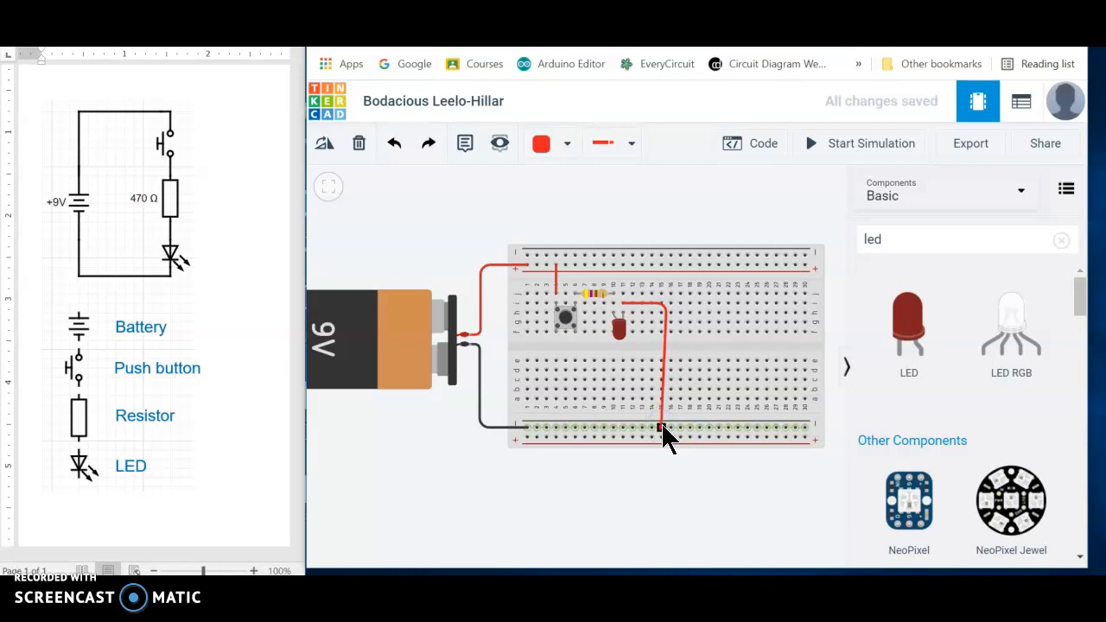
click(661, 426)
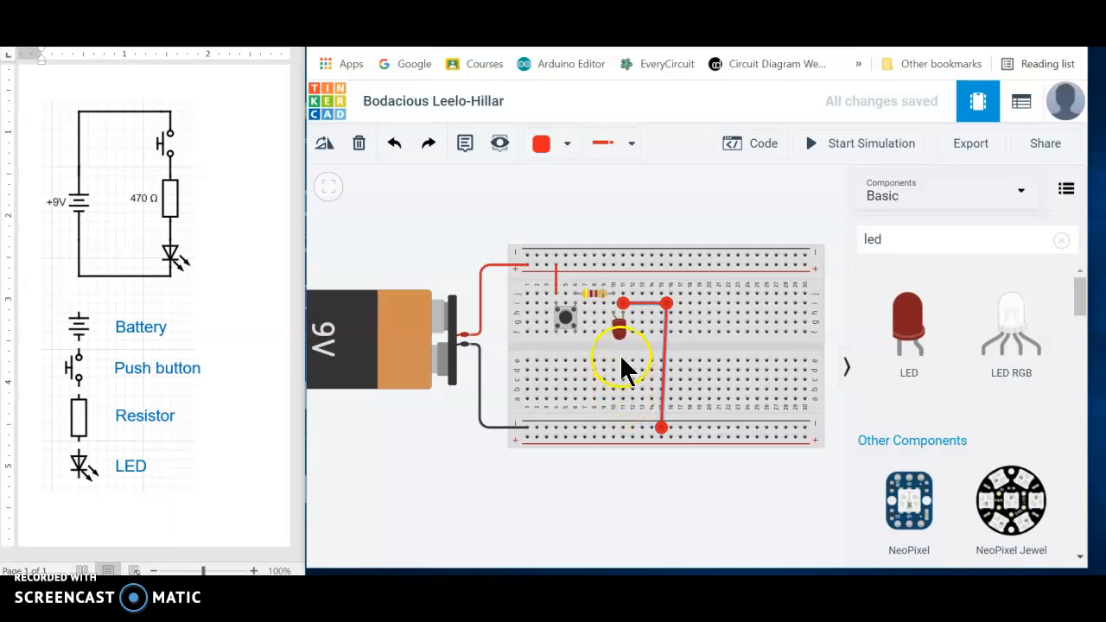
drag(670, 299, 663, 301)
click(664, 306)
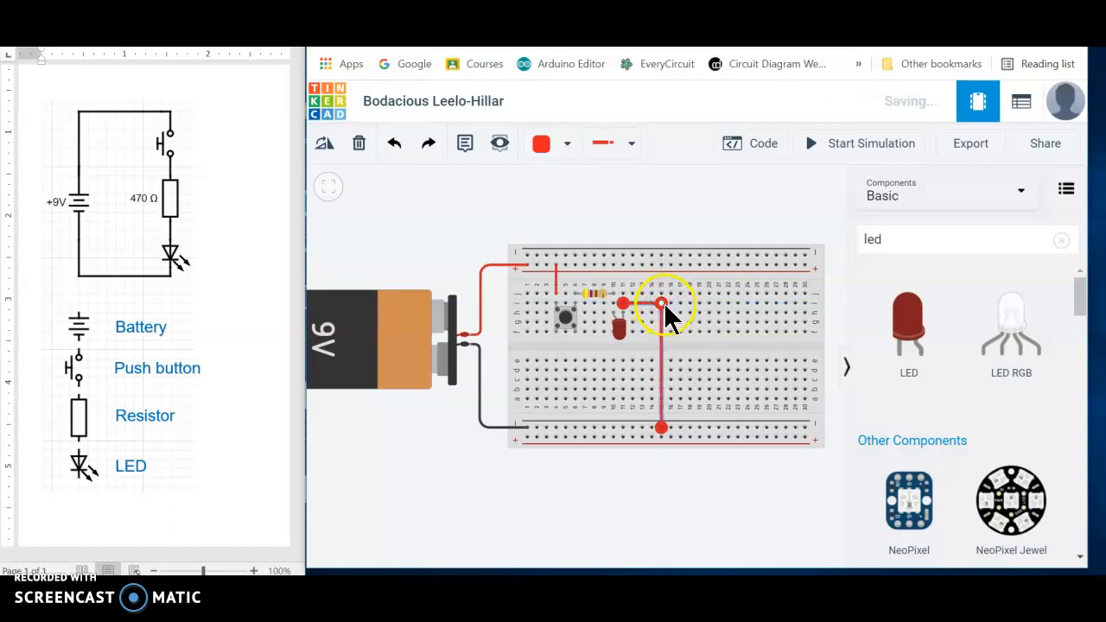
- Colour the wire between the LED and the lower negative rail black
click(570, 145)
click(564, 198)
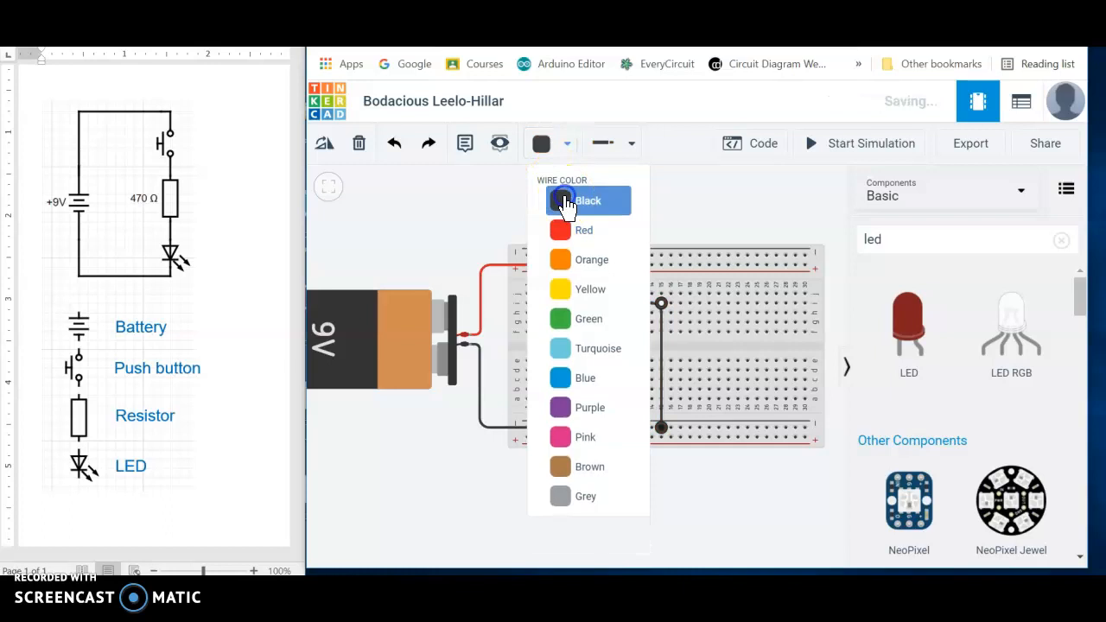
click(713, 211)
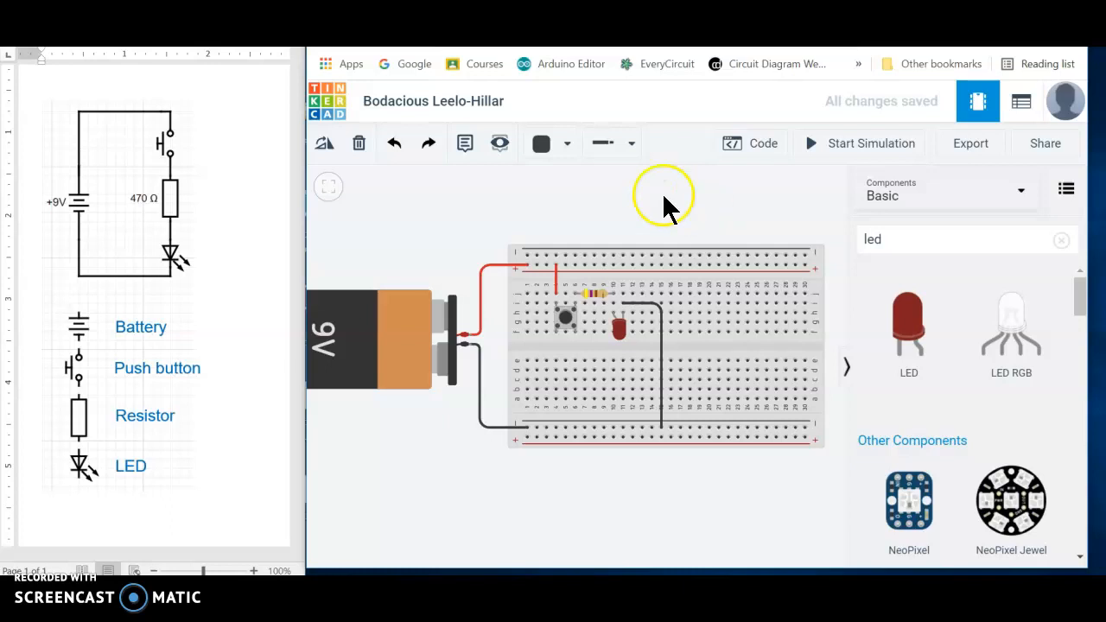
- Start the simulation and operate the pushbutton several times to test the LED
click(850, 147)
click(624, 330)
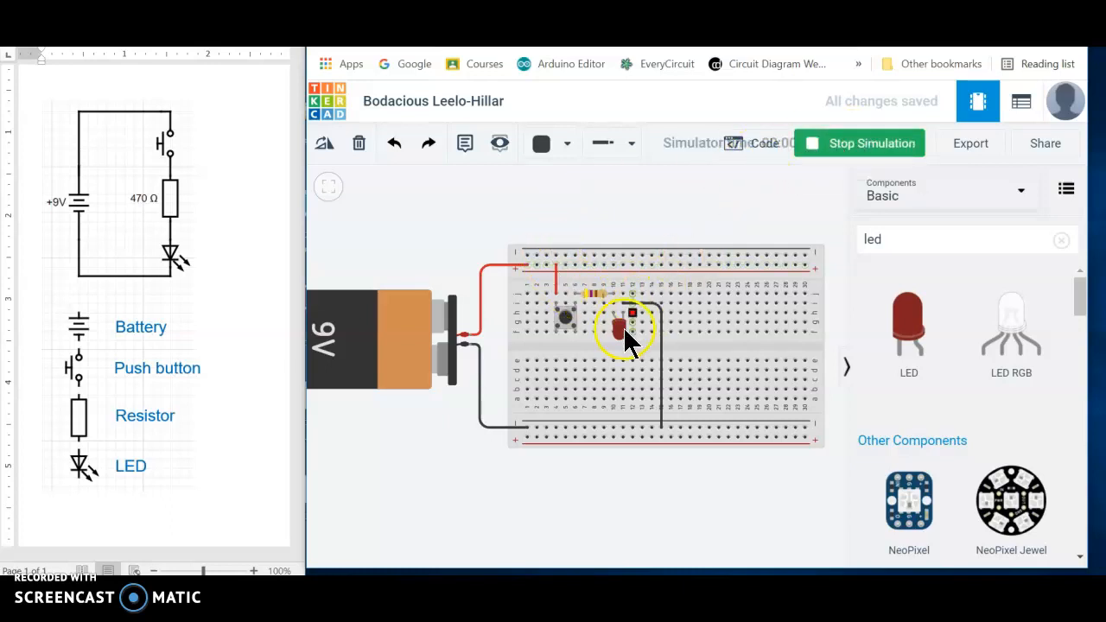
click(567, 315)
click(568, 316)
click(568, 316)
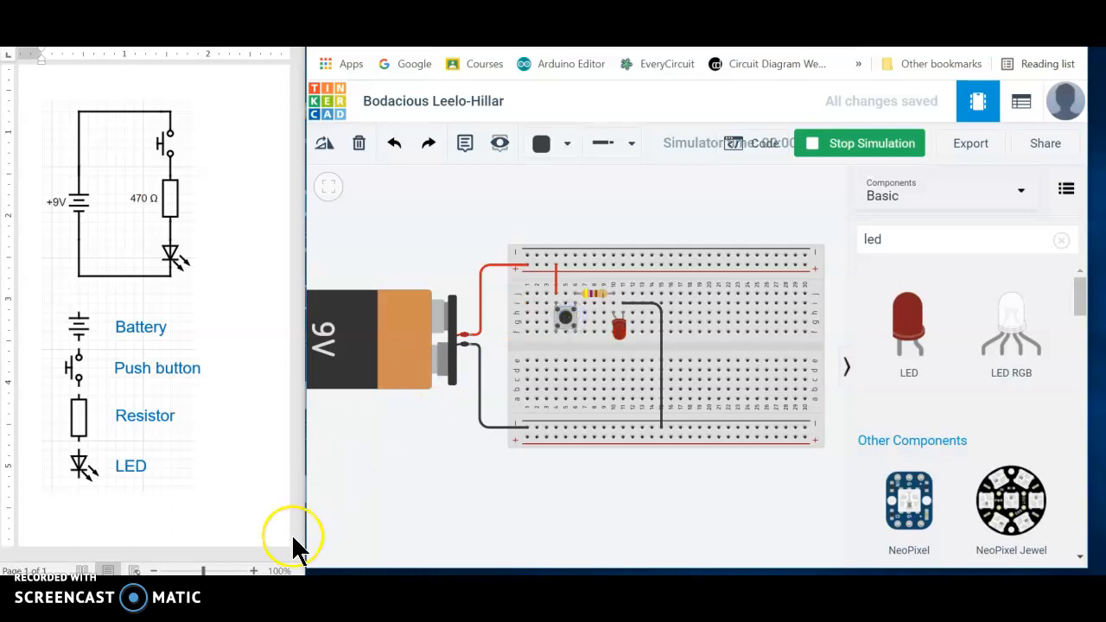